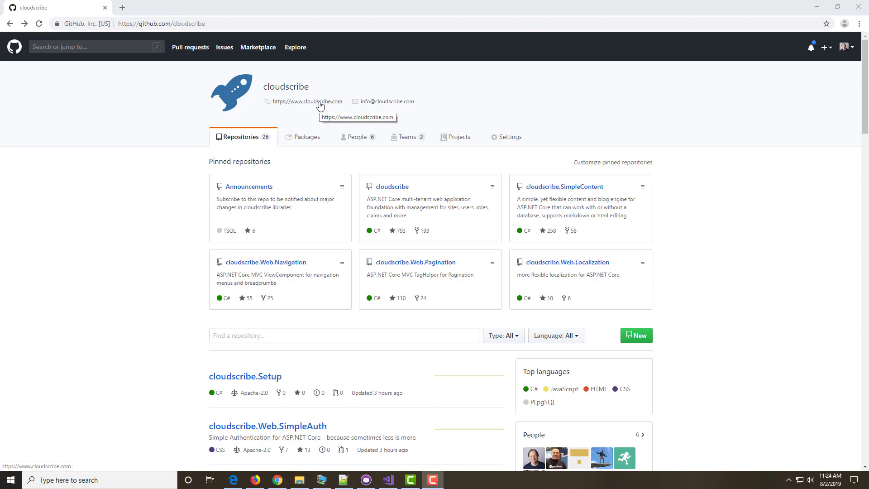
Step: Scroll the cloudscribe organization's repository list and open sample-forms-surveys
scroll(132, 276, down, 1)
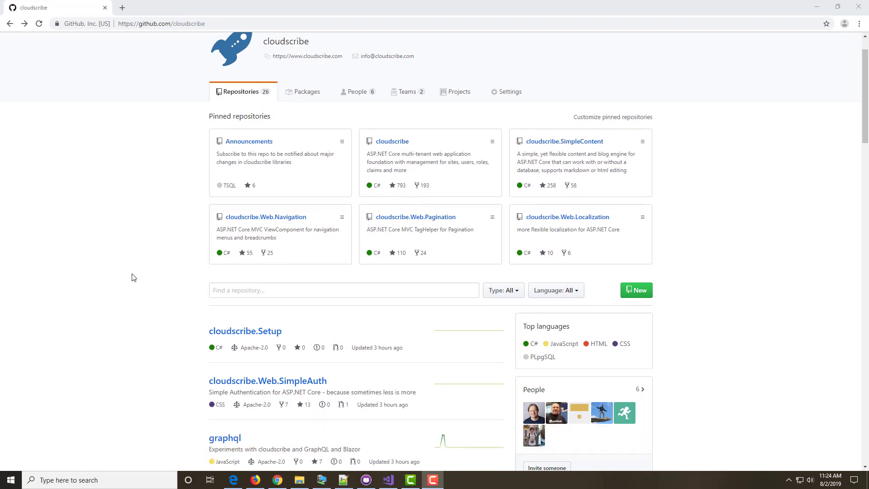
scroll(135, 281, down, 5)
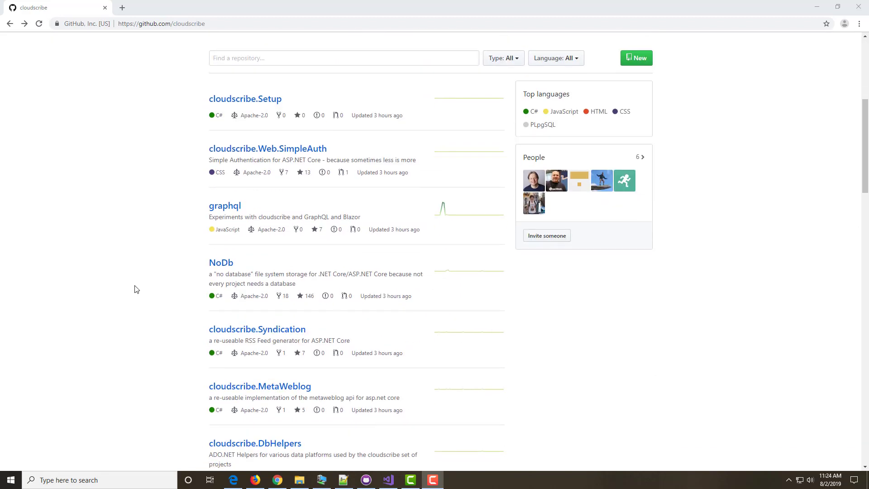
scroll(136, 292, down, 12)
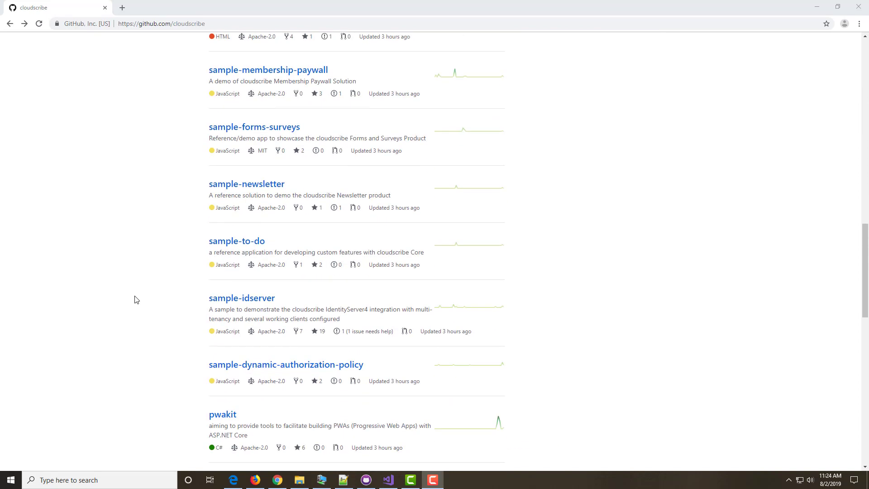
click(260, 128)
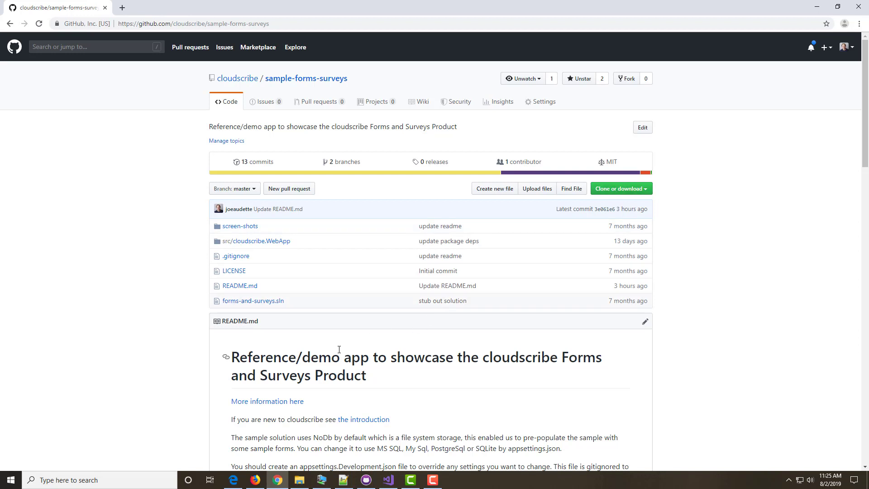
Step: Update all outdated NuGet packages of the cloudscribe.WebApp project
click(390, 481)
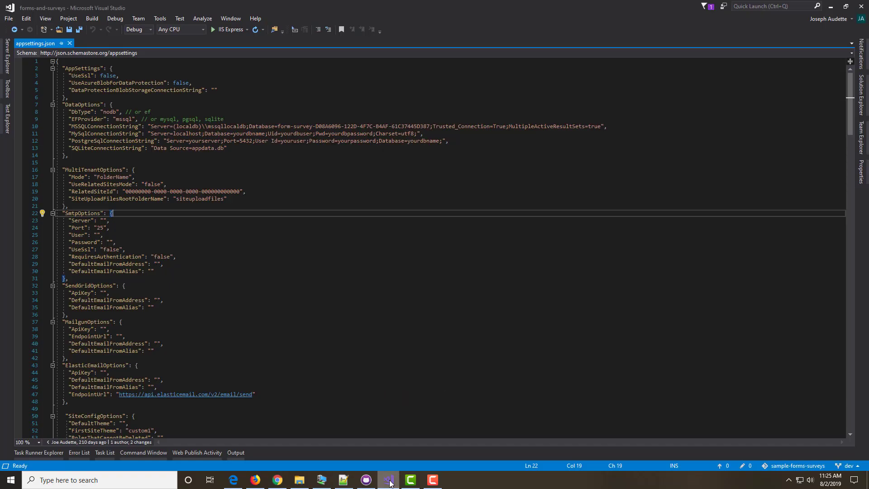
click(861, 95)
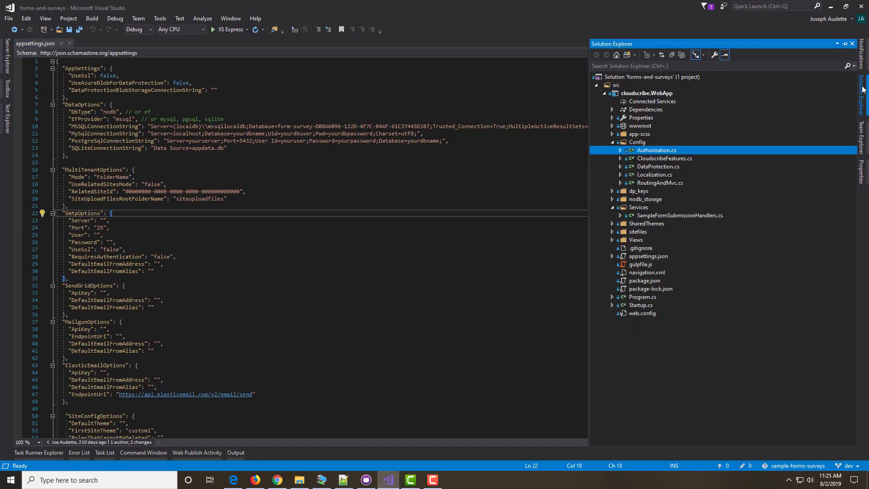
right_click(628, 94)
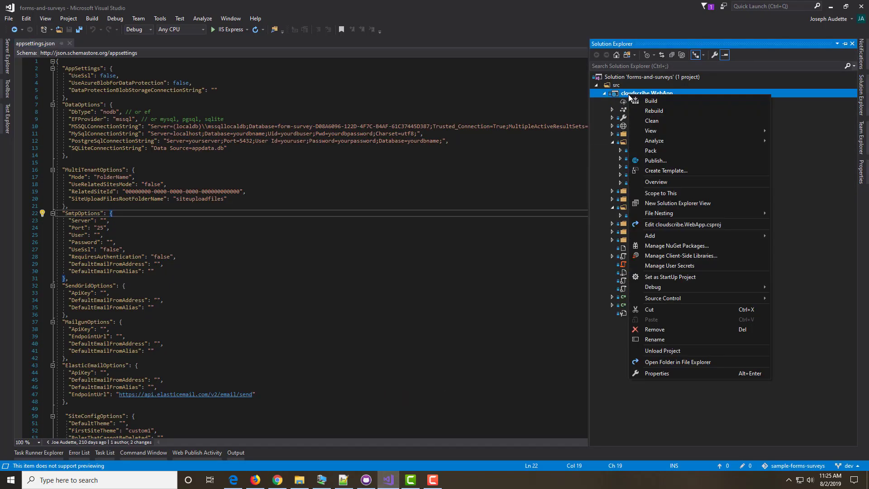
click(661, 244)
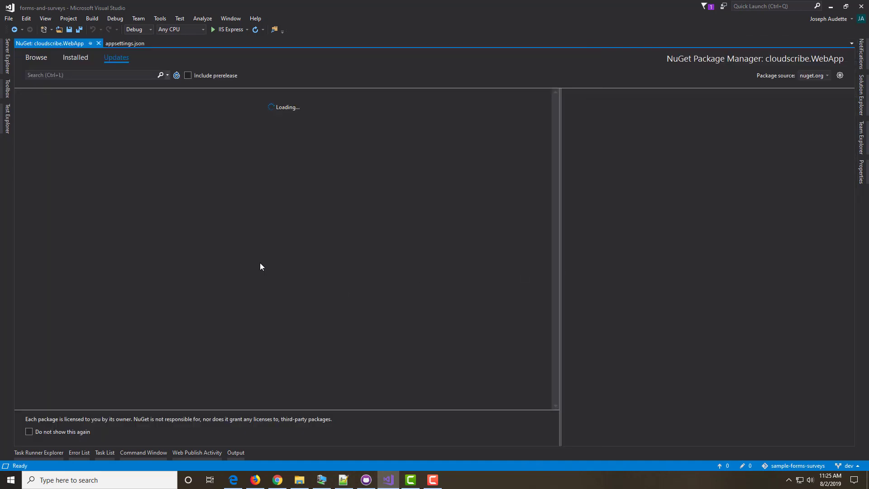
click(46, 98)
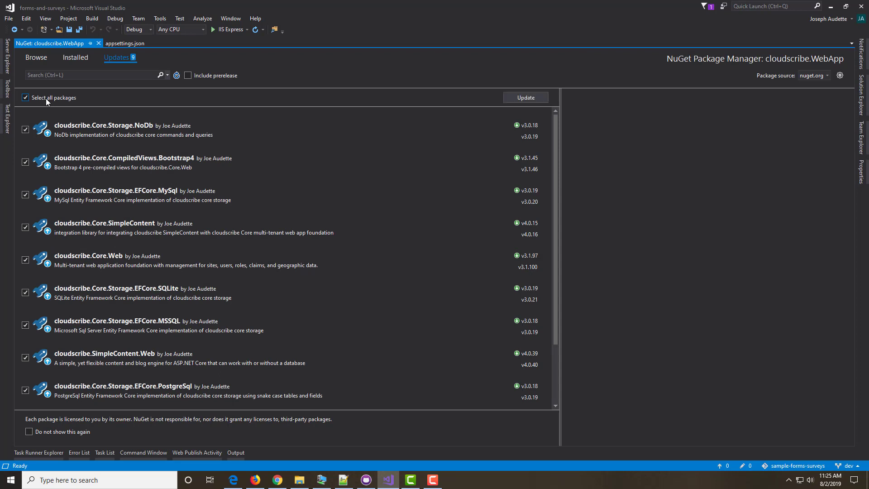
click(513, 96)
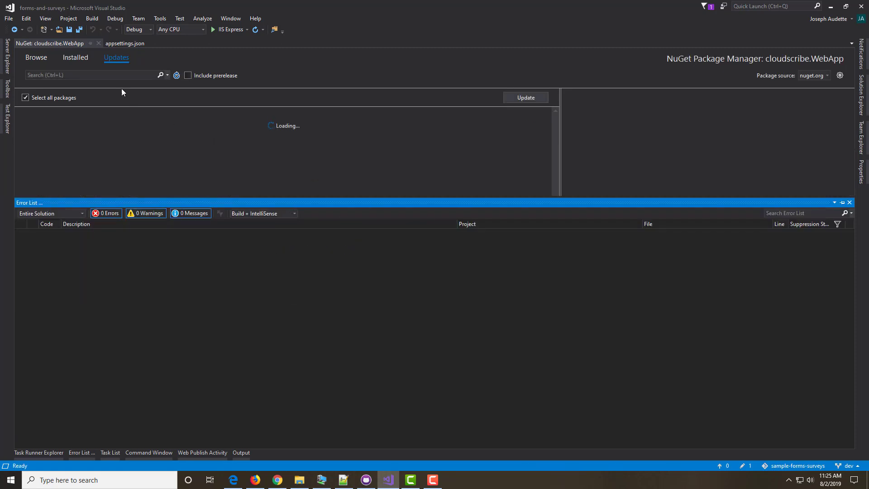
Step: Close the package manager and save all changed files
click(99, 43)
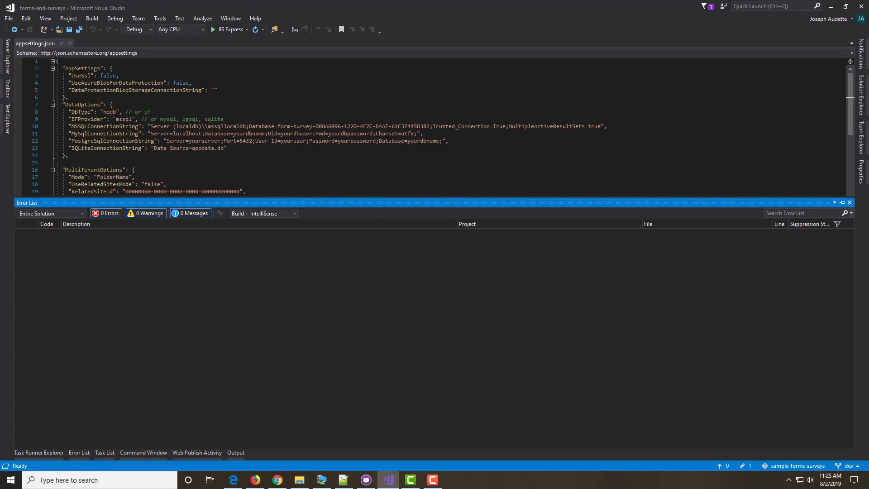
click(218, 95)
click(81, 31)
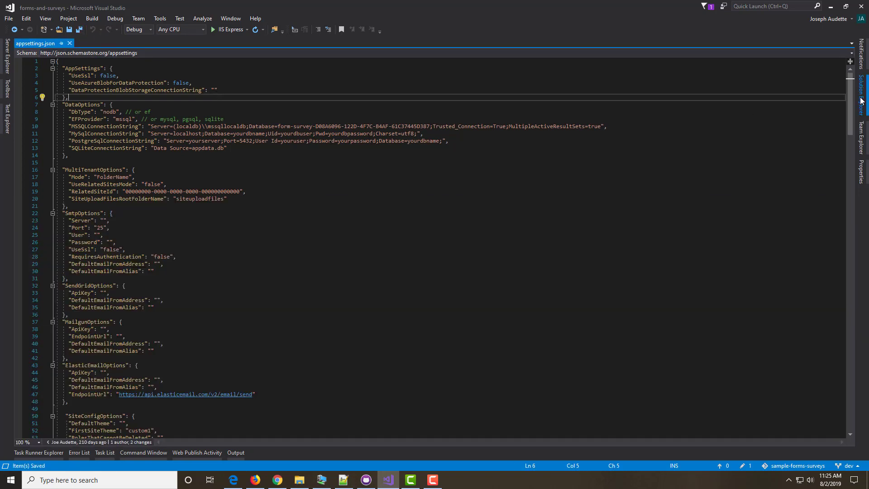
Step: View the cloudscribe.WebApp project in Google Chrome
click(861, 101)
right_click(635, 94)
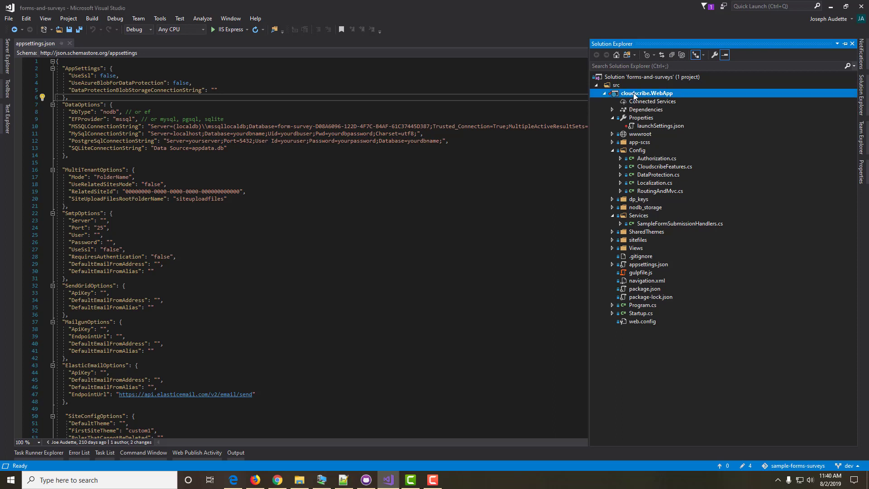
mouse_move(647, 131)
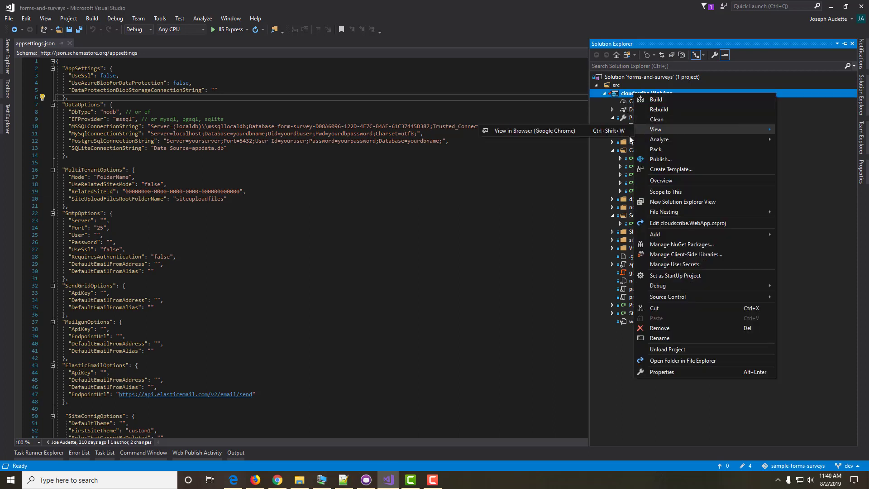
click(545, 132)
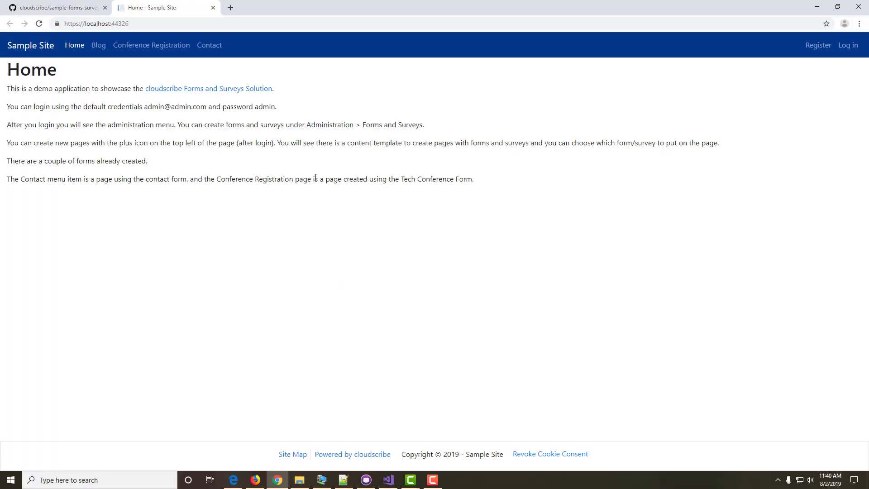
Step: Log in as the administrator with the saved username and the account password, declining Chrome's password save
click(848, 46)
click(84, 110)
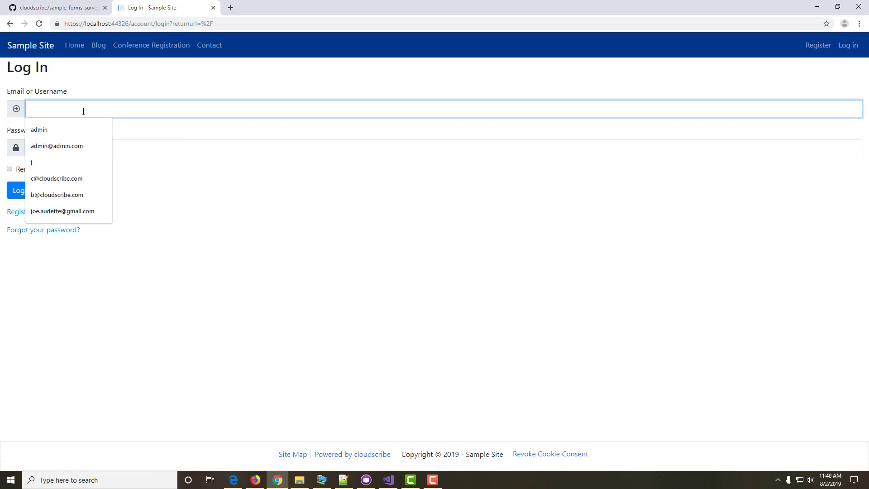
click(38, 132)
click(50, 151)
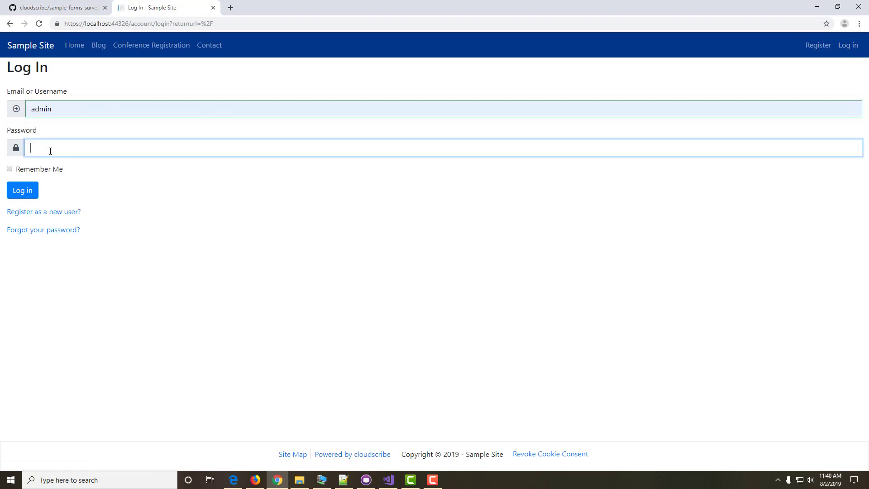
text(admin)
click(30, 192)
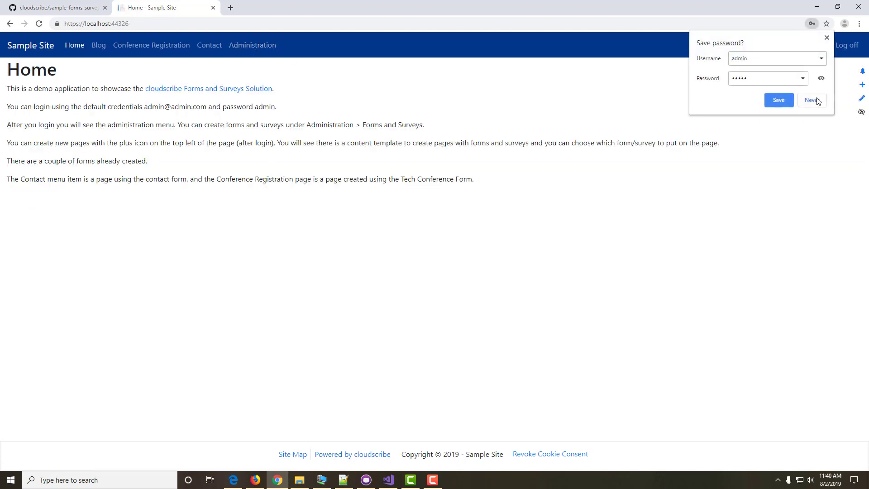
click(812, 100)
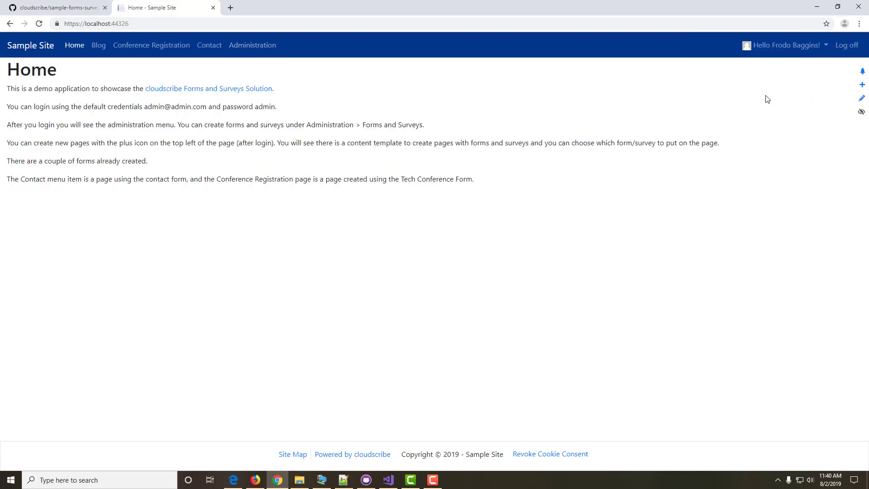
Step: Go to Administration, then Forms and Surveys to list Contact Form and Tech Conference Registration
click(250, 47)
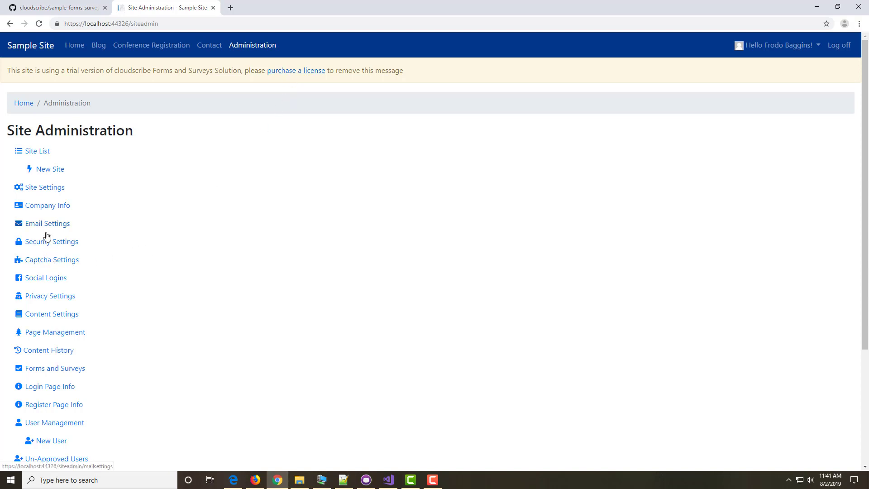
click(64, 370)
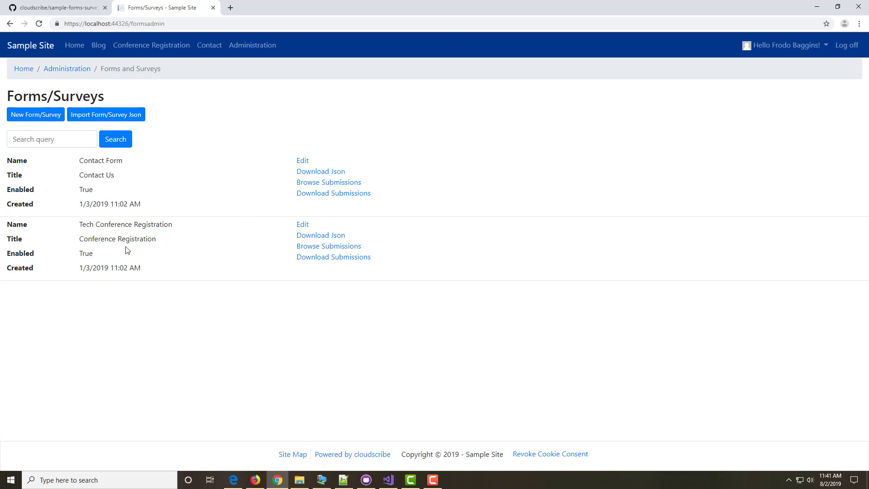
Step: Browse the Contact and Conference Registration pages, then return Home
click(202, 48)
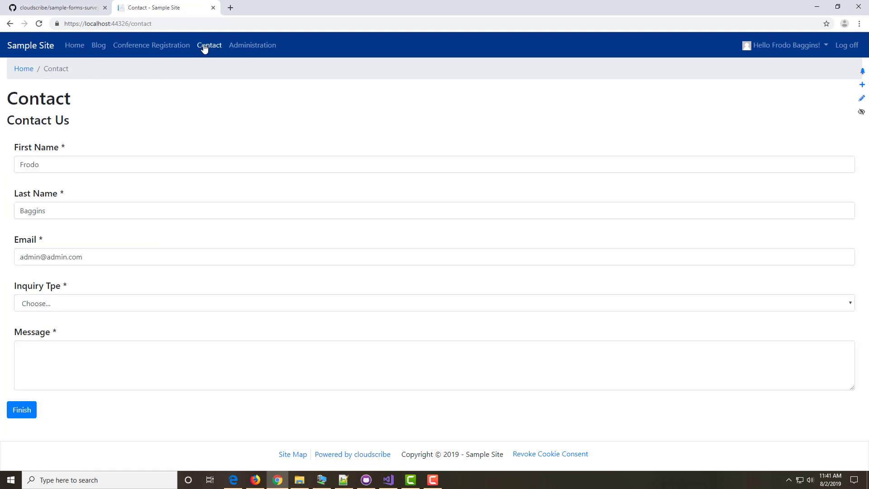
click(151, 47)
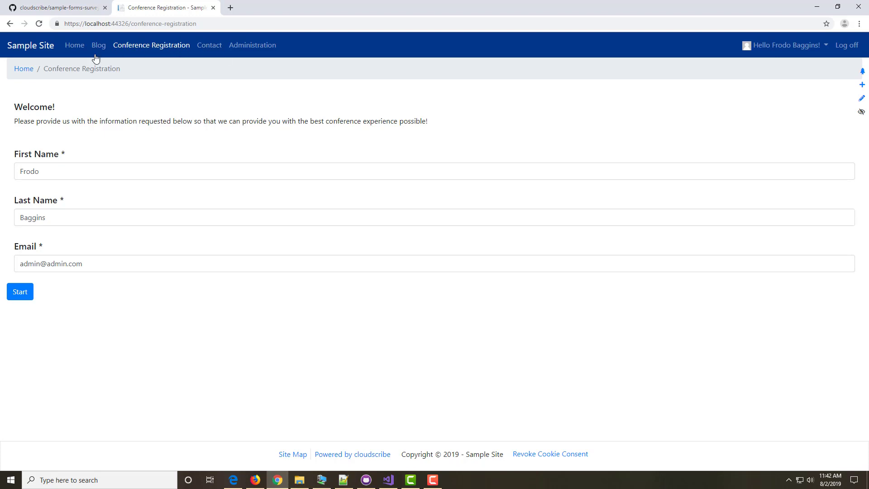
click(73, 49)
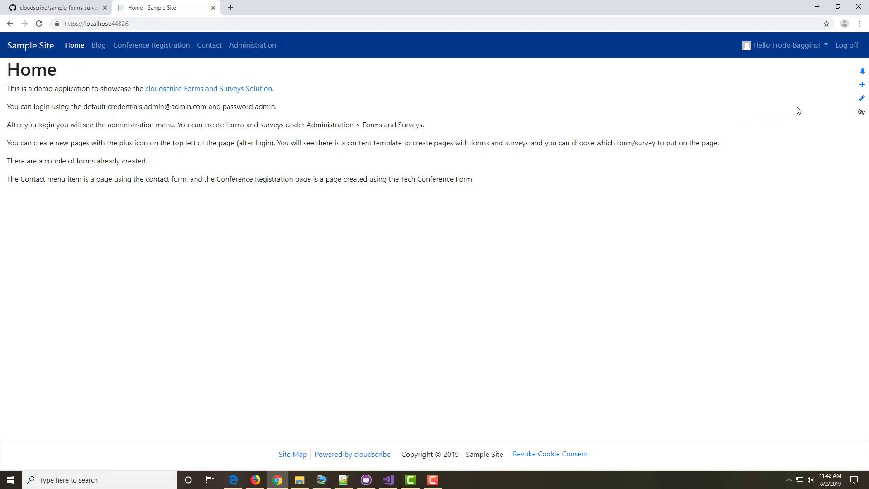
Step: Create a new page titled 'Test' from the Form/Survey template
click(863, 89)
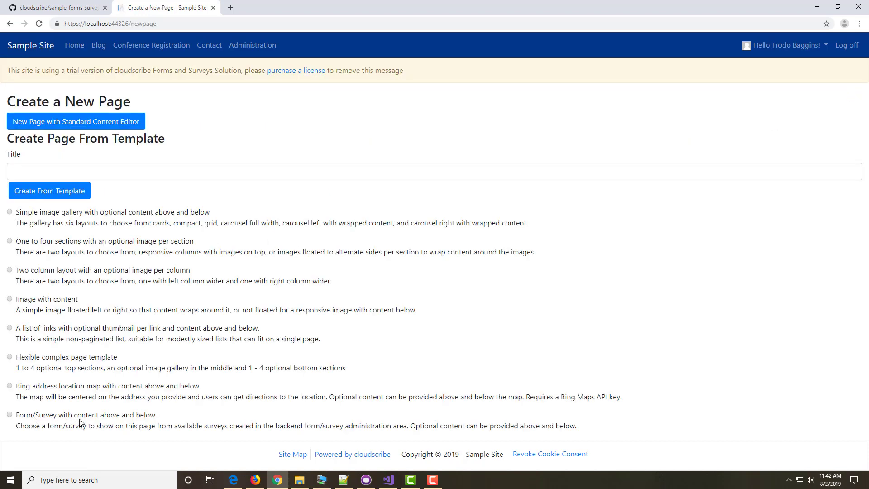
click(9, 416)
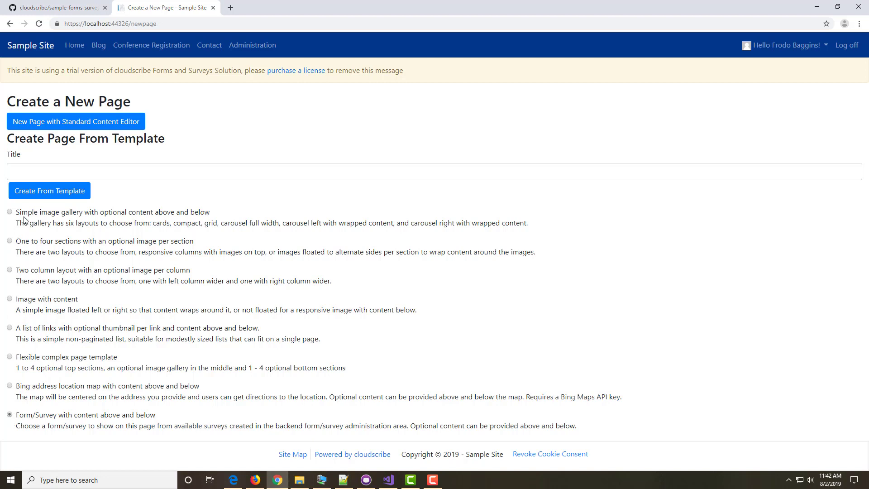
click(27, 174)
text(Test)
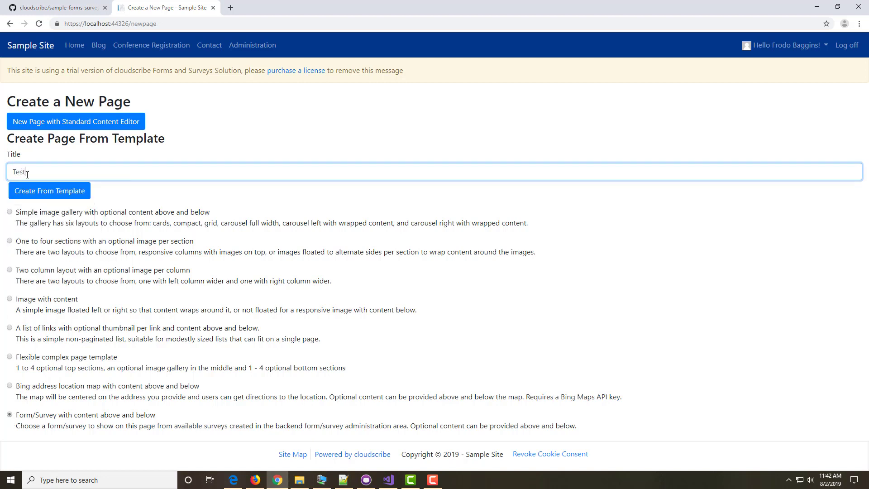
click(50, 192)
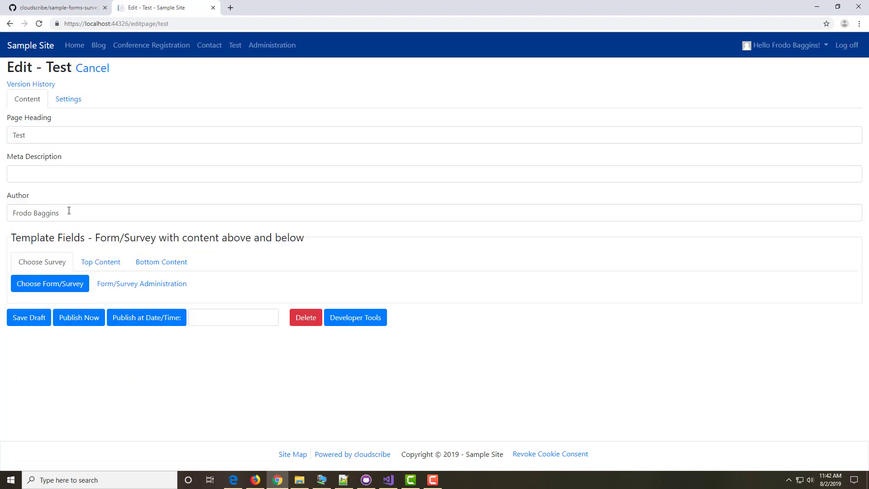
Step: Choose Tech Conference Registration as the Test page's survey and publish the page
click(99, 265)
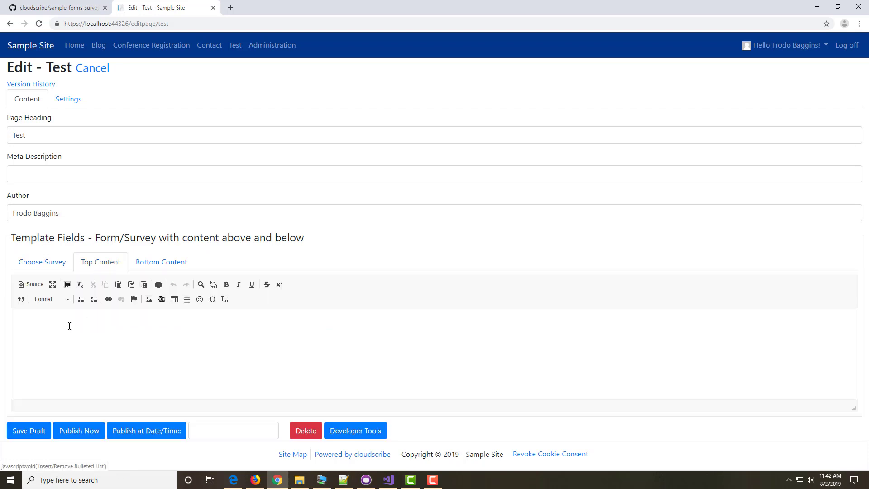
click(171, 263)
click(42, 267)
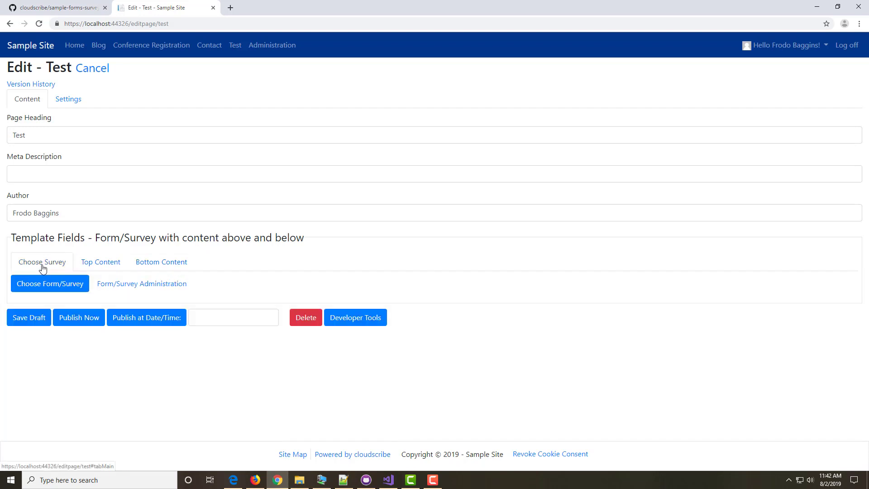
click(51, 288)
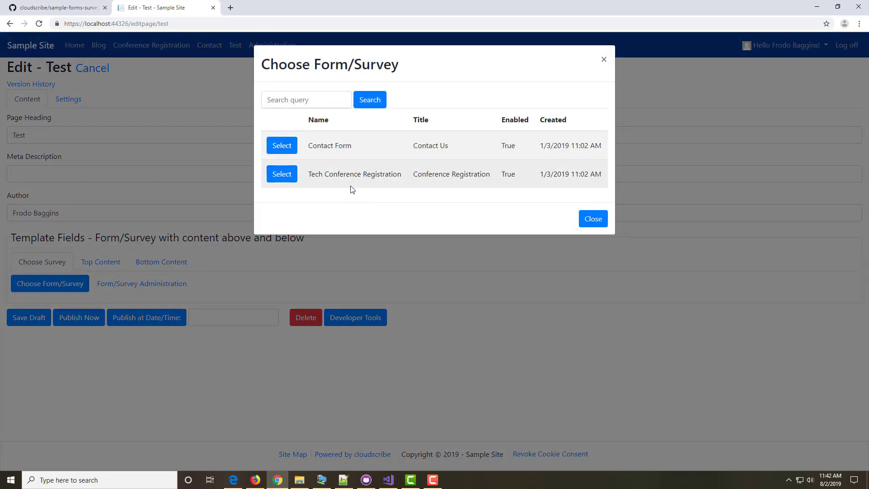
click(281, 174)
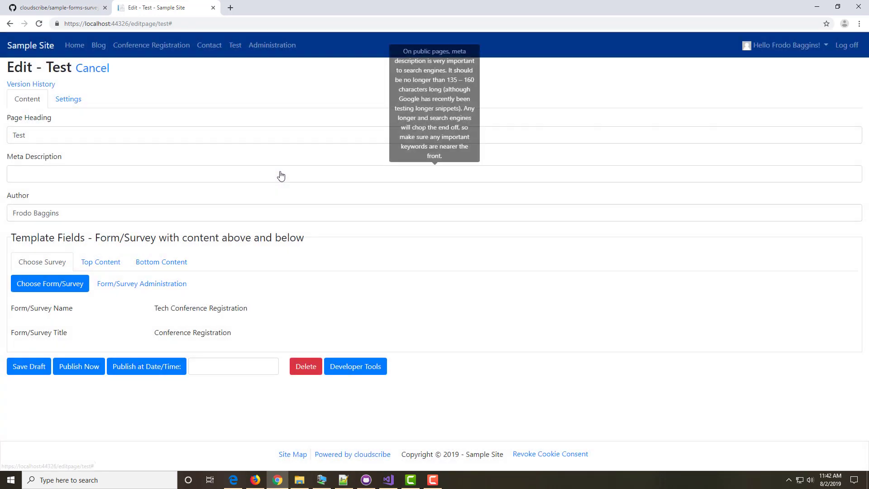
click(76, 367)
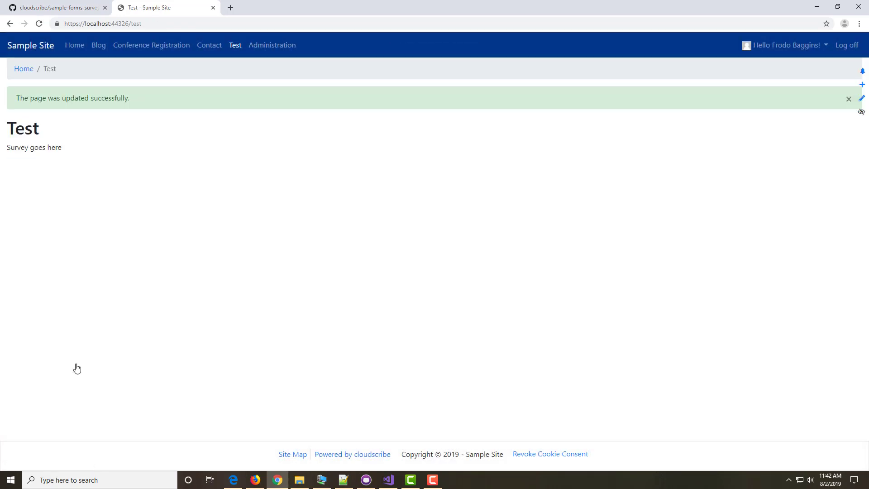
Step: Check the Test page's form, delete the Test page, then return to Conference Registration
click(148, 53)
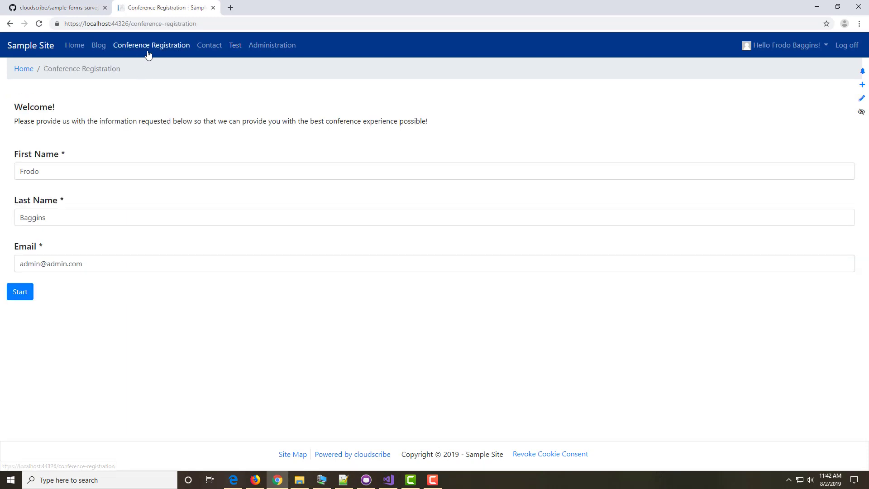
click(238, 47)
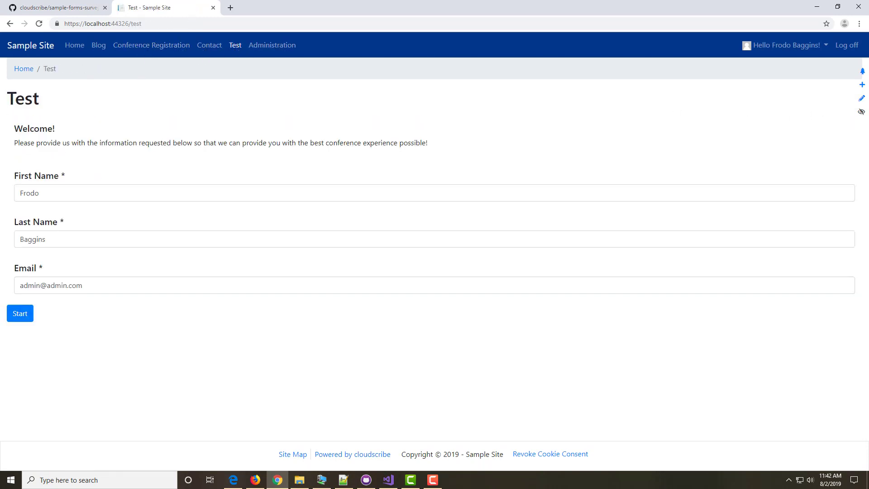
click(861, 104)
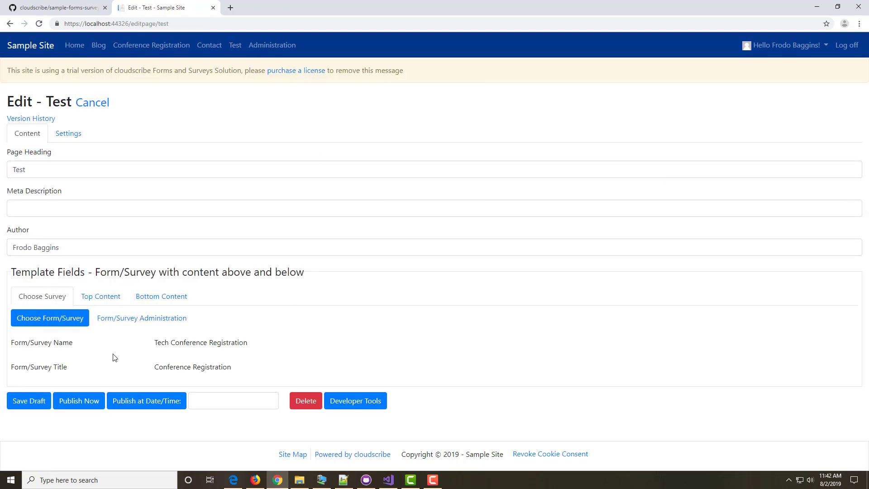
click(303, 400)
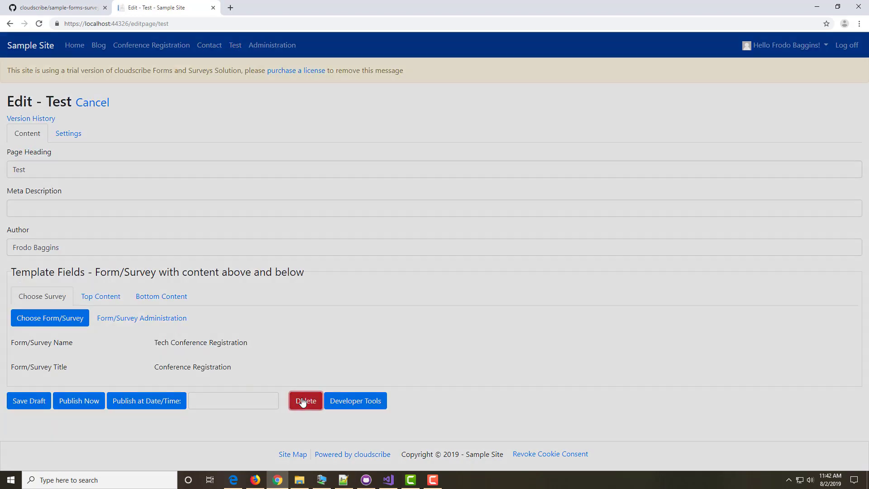
click(473, 132)
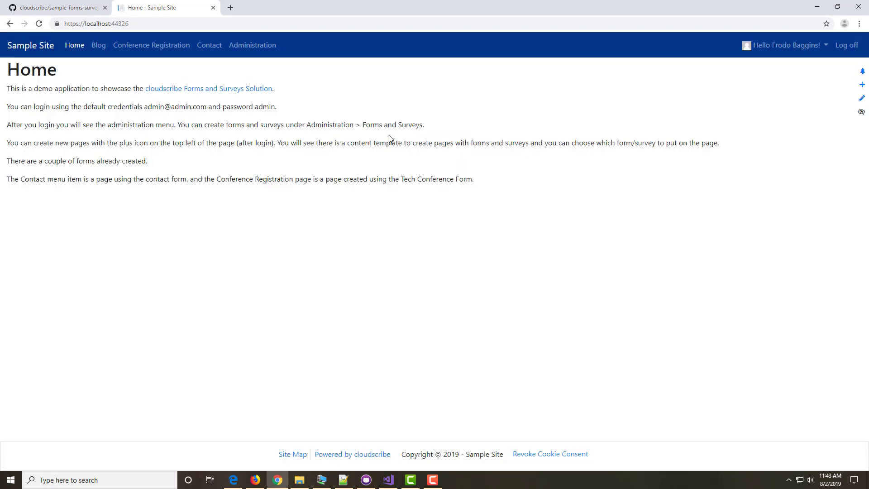
click(148, 47)
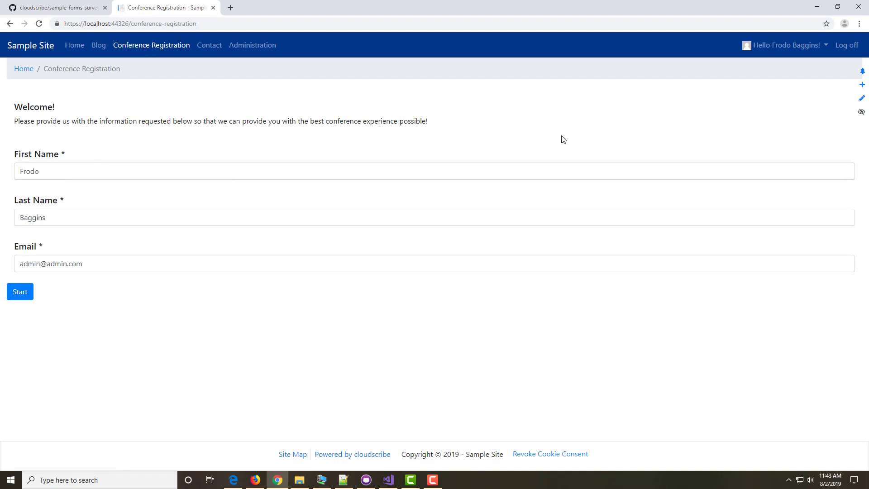
click(789, 47)
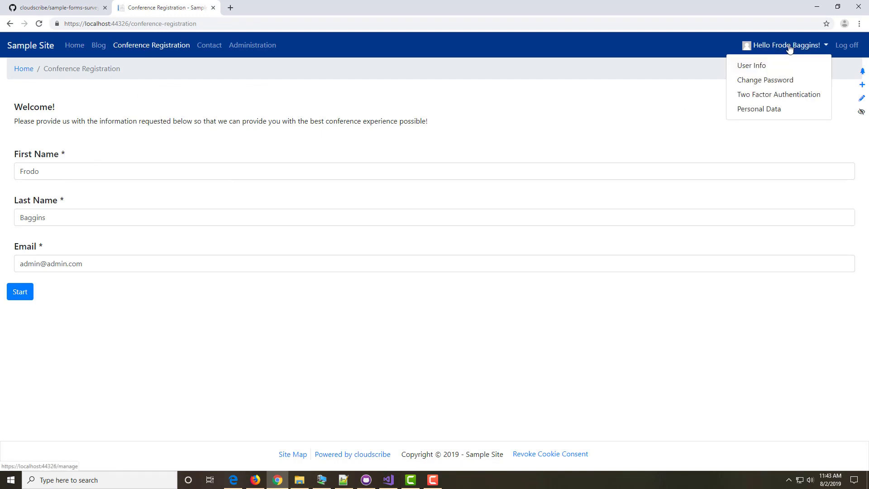
Step: Step through the First Name, Last Name and Email fields on the registration form
click(122, 272)
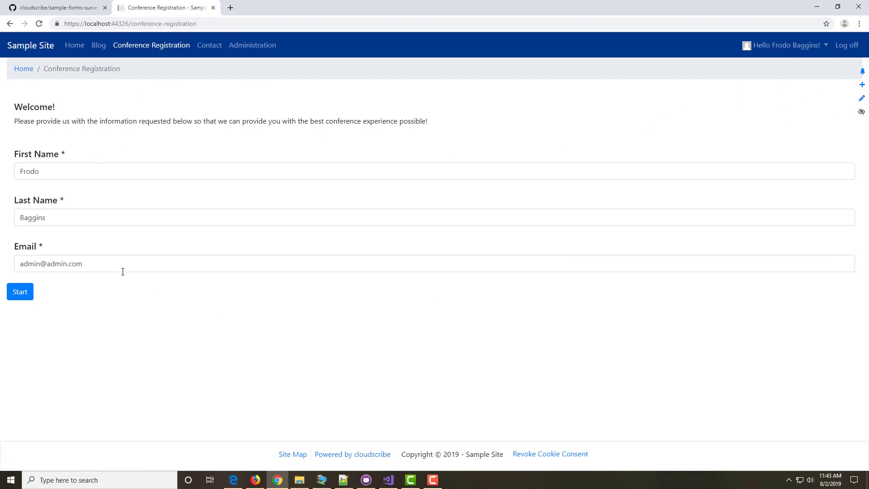
click(70, 174)
click(74, 218)
click(89, 261)
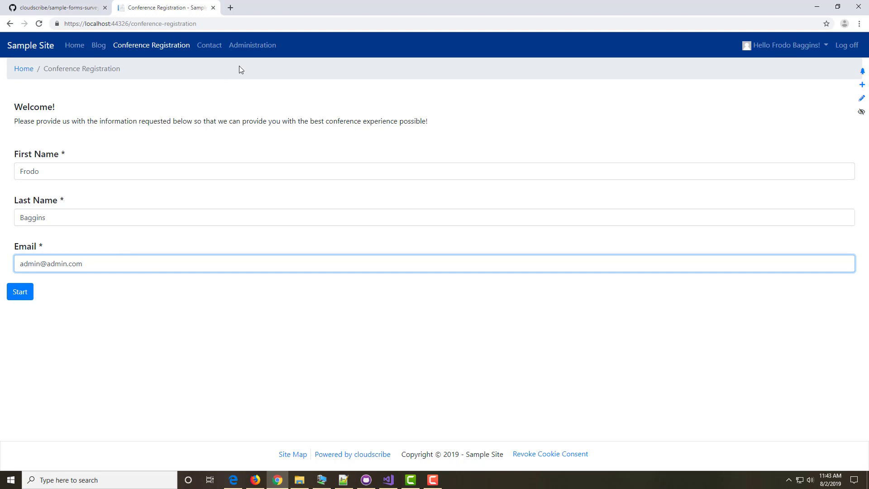
Step: Open Administration in a new tab and load Tech Conference Registration in the form builder
right_click(248, 48)
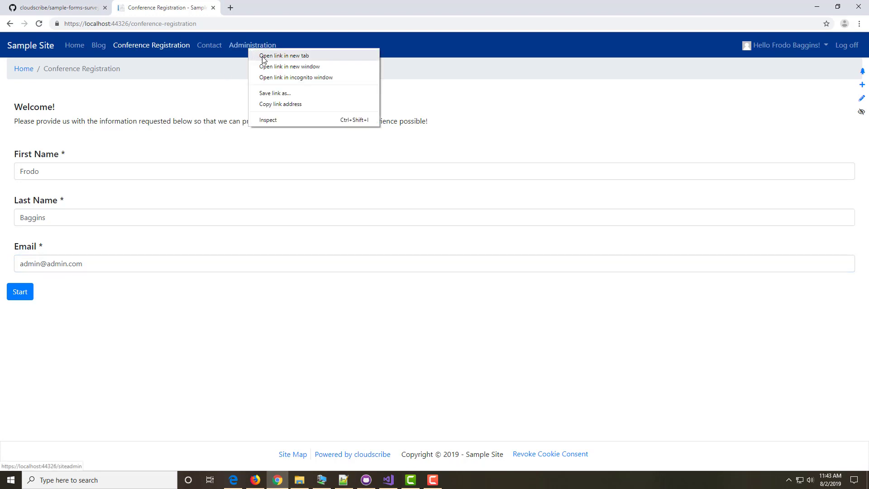
click(262, 58)
click(243, 8)
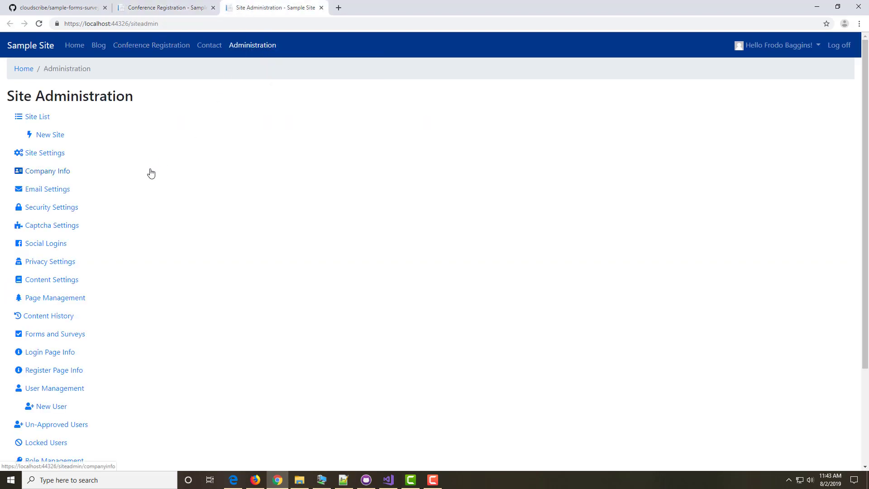
click(55, 335)
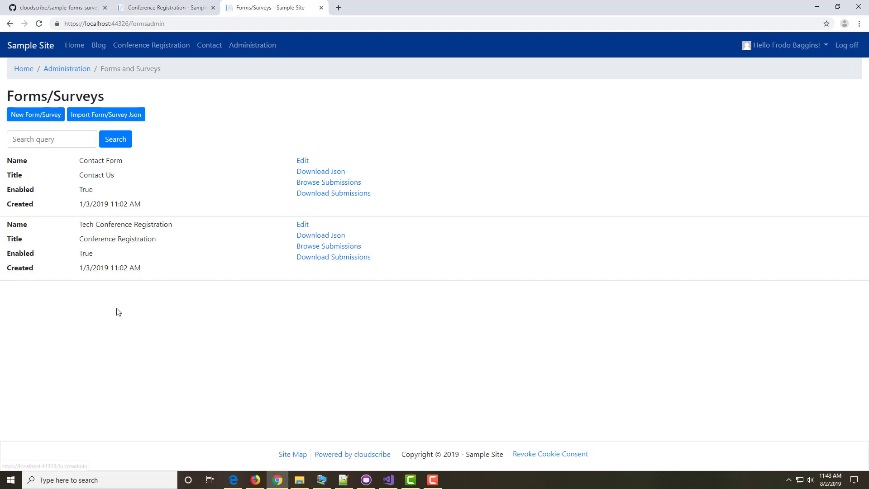
click(302, 225)
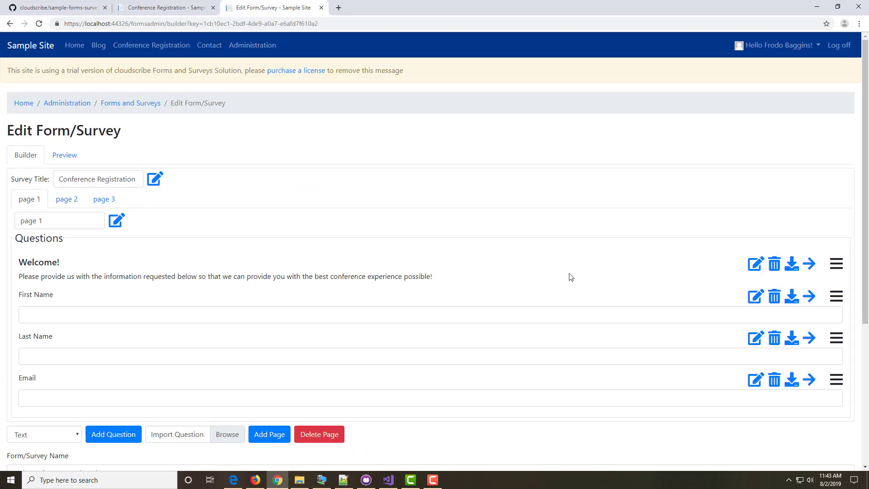
Step: Inspect the First Name (internal name firstName), Last Name and Email question settings, closing each dialog
click(756, 297)
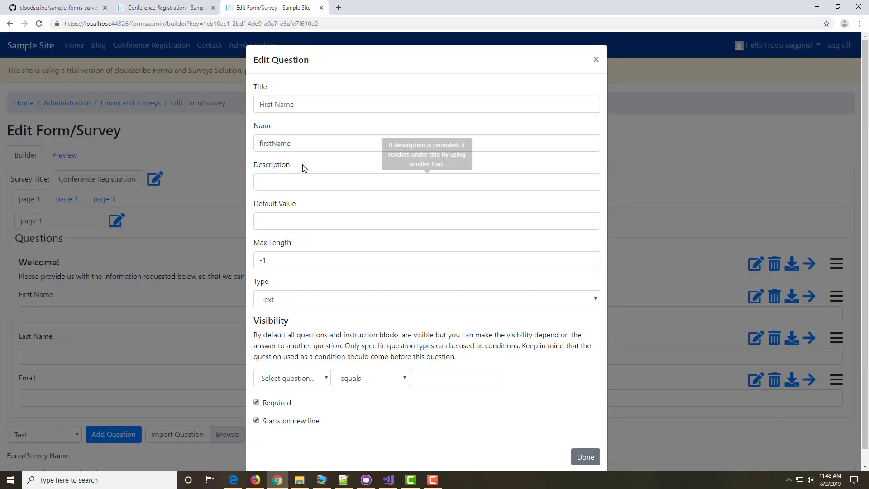
drag(259, 145, 309, 144)
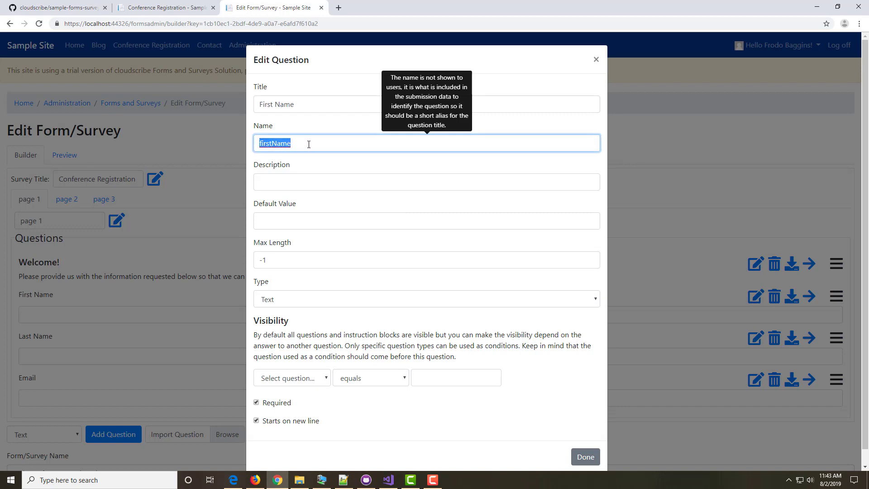
click(261, 145)
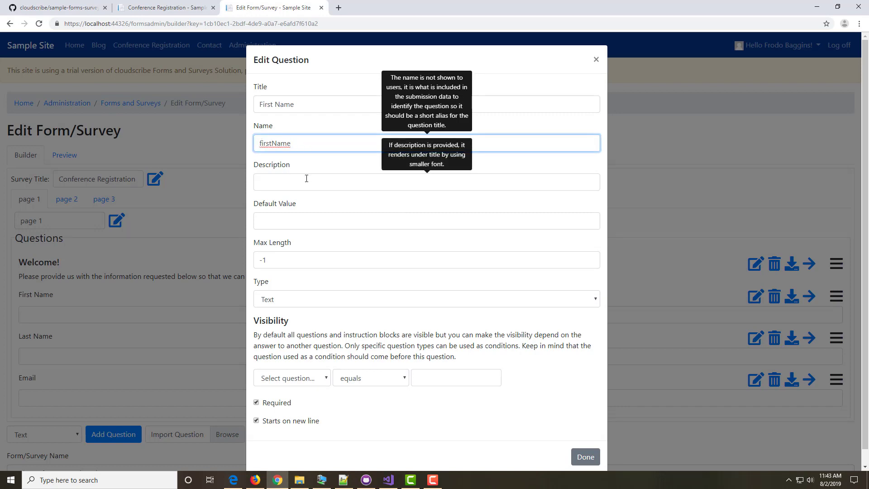
click(335, 67)
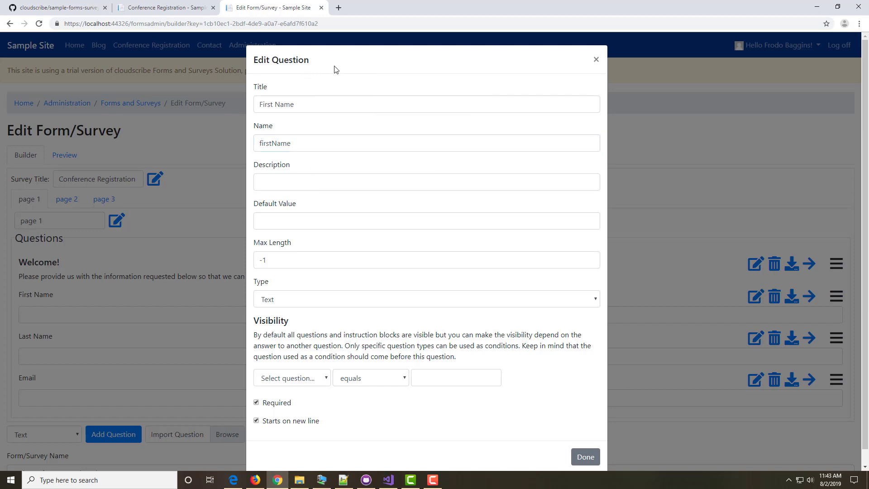
click(596, 61)
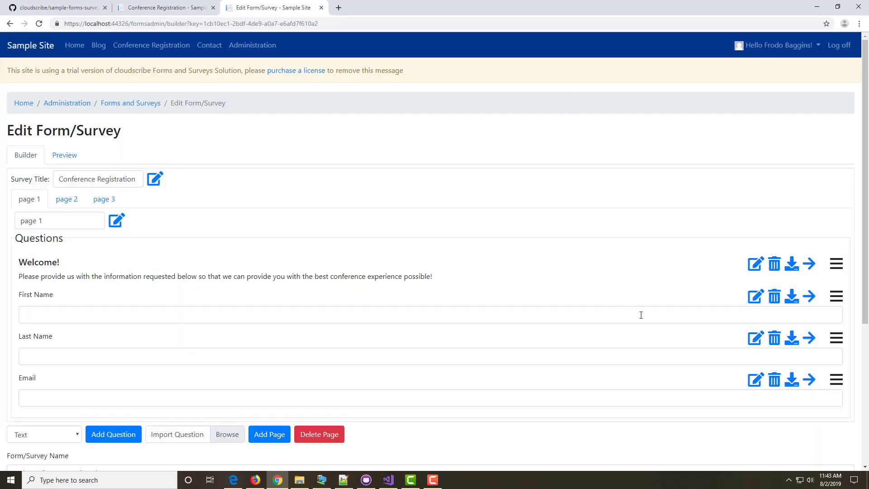
click(755, 340)
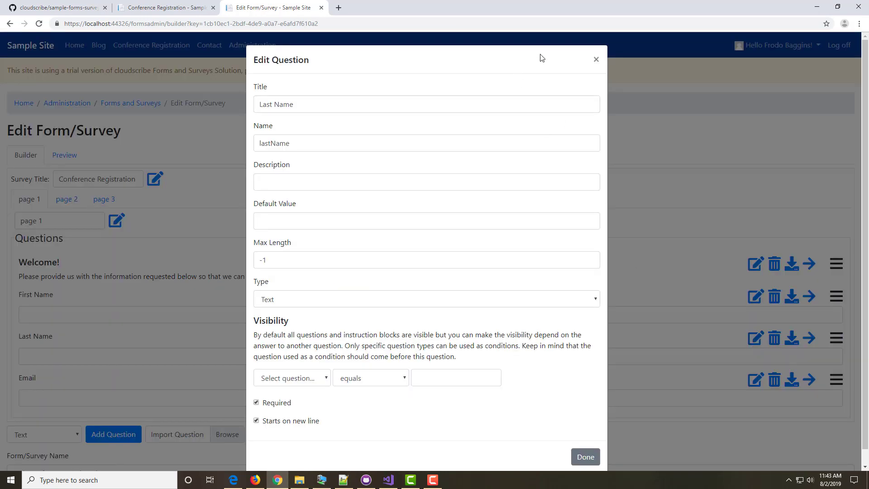
click(596, 62)
click(755, 379)
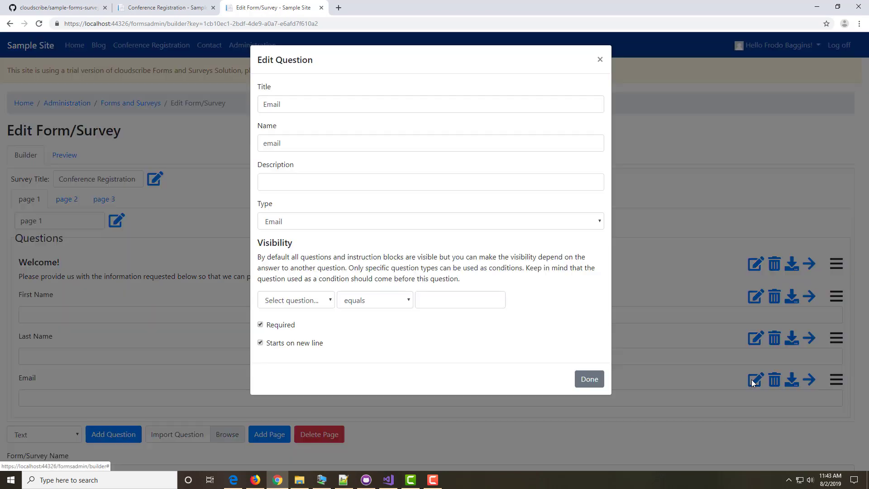
mouse_move(284, 141)
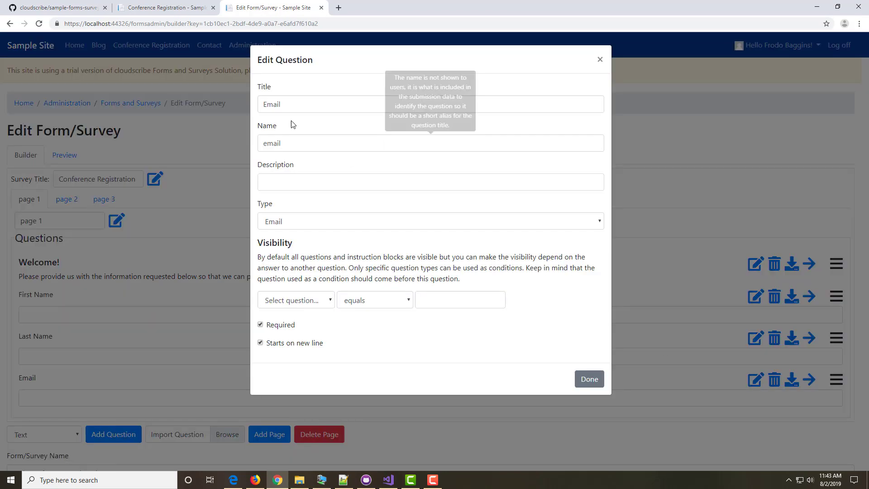
click(600, 62)
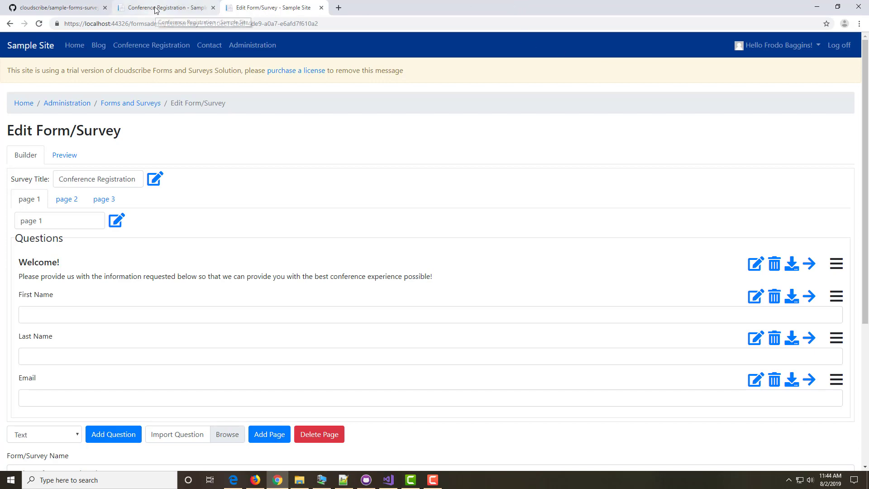
Step: Return to the Conference Registration tab and start the survey
click(786, 53)
click(154, 8)
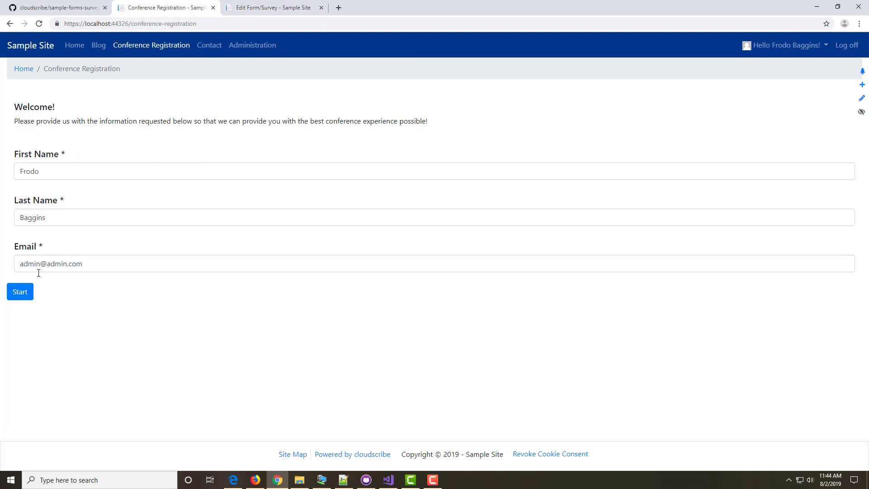
click(22, 291)
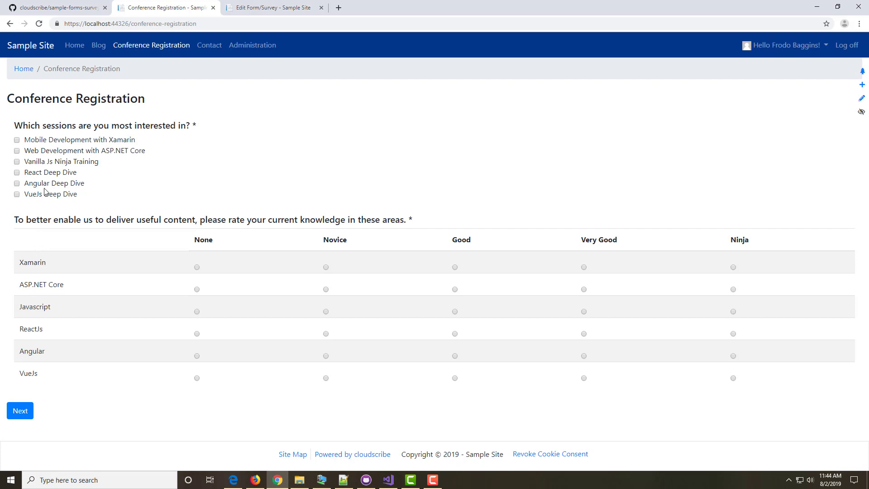
Step: Pick Vanilla Js Ninja Training and VueJs Deep Dive, rate Xamarin, Angular, VueJs Novice, then continue
click(17, 162)
click(18, 196)
click(325, 267)
click(325, 356)
click(326, 378)
click(18, 412)
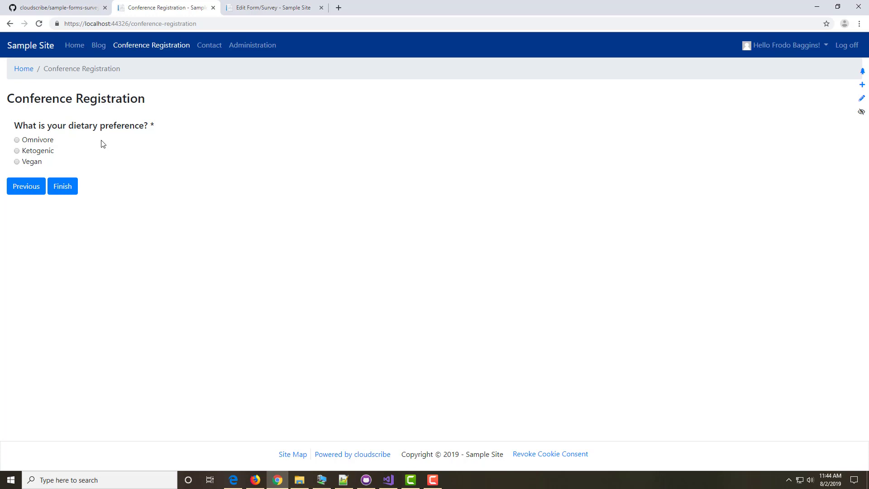
Step: Try Vegan and Omnivore, settle on Ketogenic, submit the registration, and go back to the builder
click(17, 151)
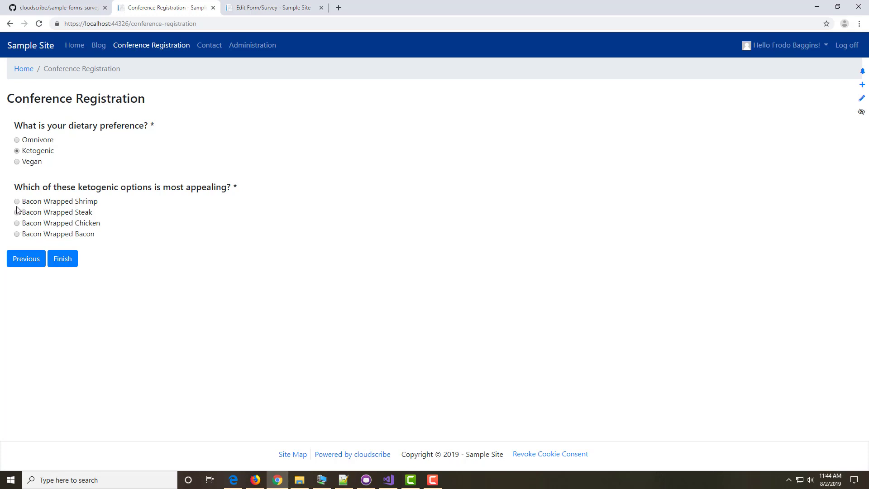
click(17, 162)
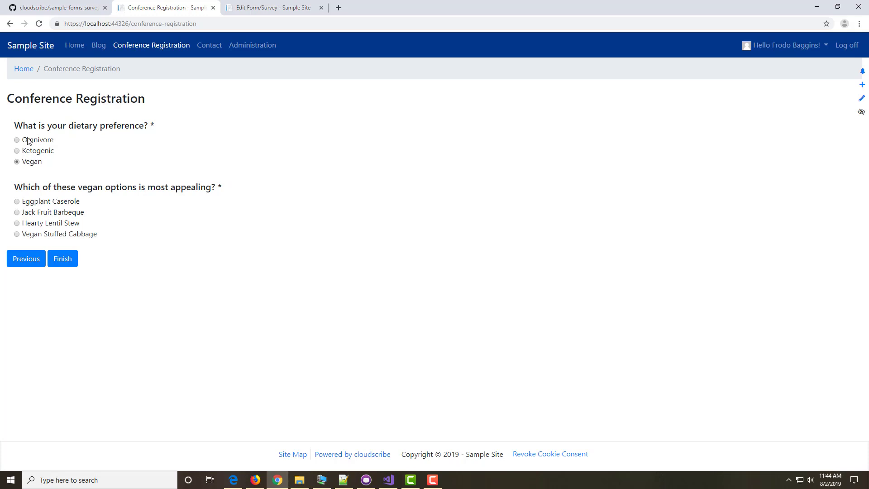
click(28, 141)
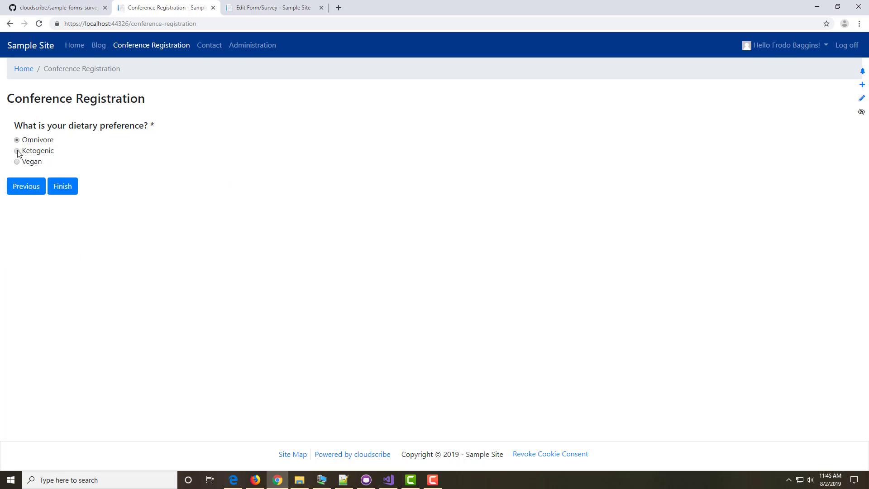
click(18, 153)
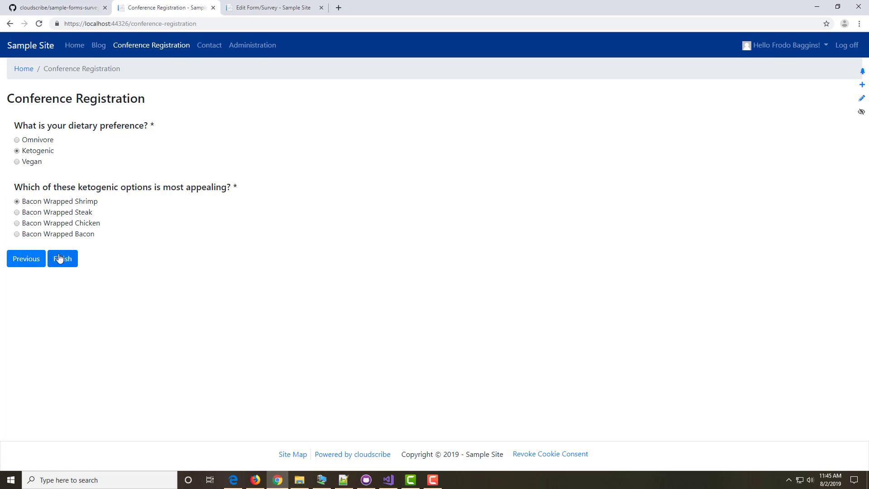
click(62, 259)
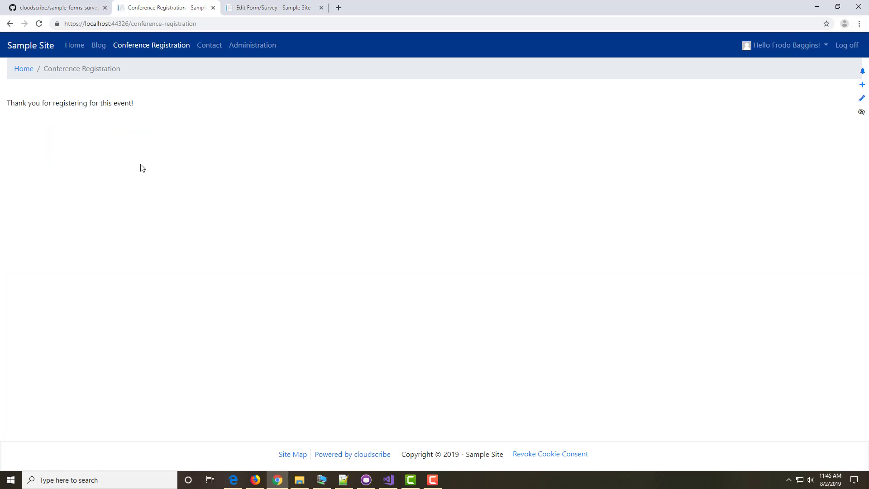
click(252, 7)
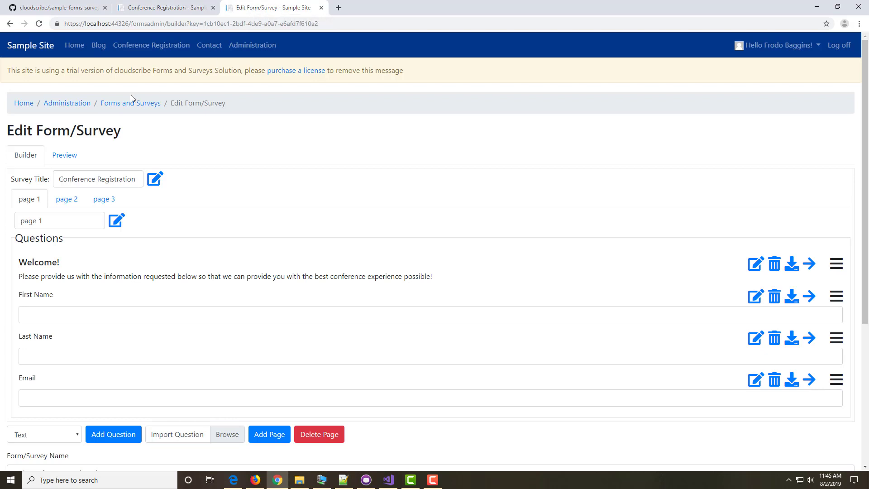
Step: Browse the Contact Form and Tech Conference Registration submissions, paging through both, then return to the list
click(115, 104)
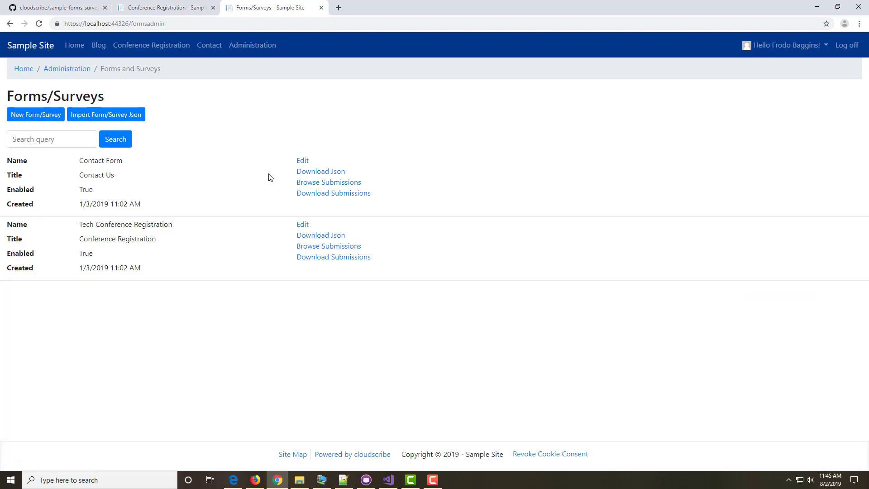
click(336, 184)
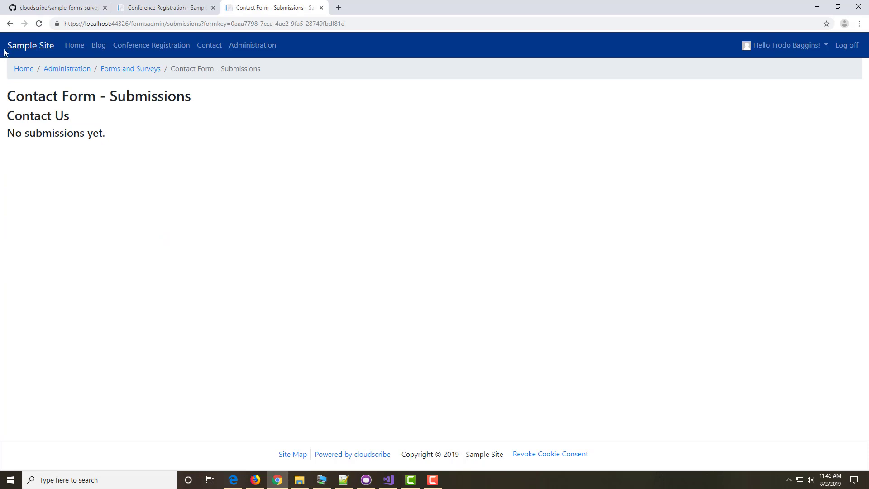
click(10, 23)
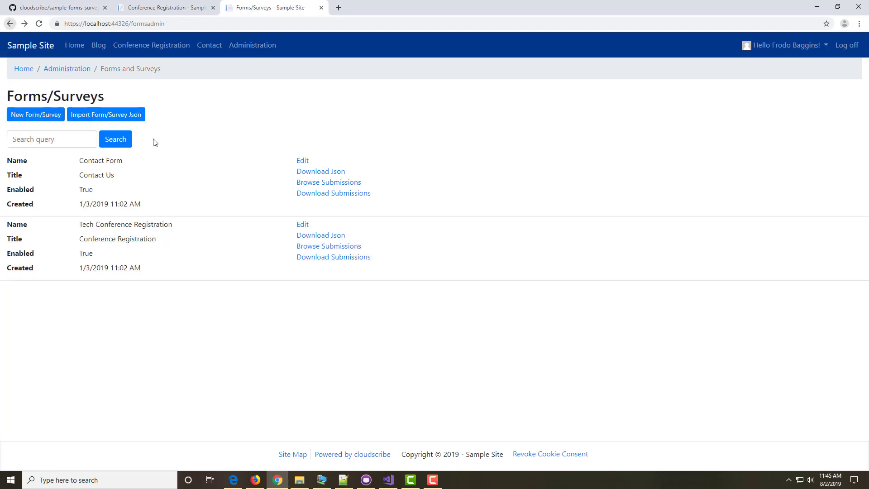
click(338, 248)
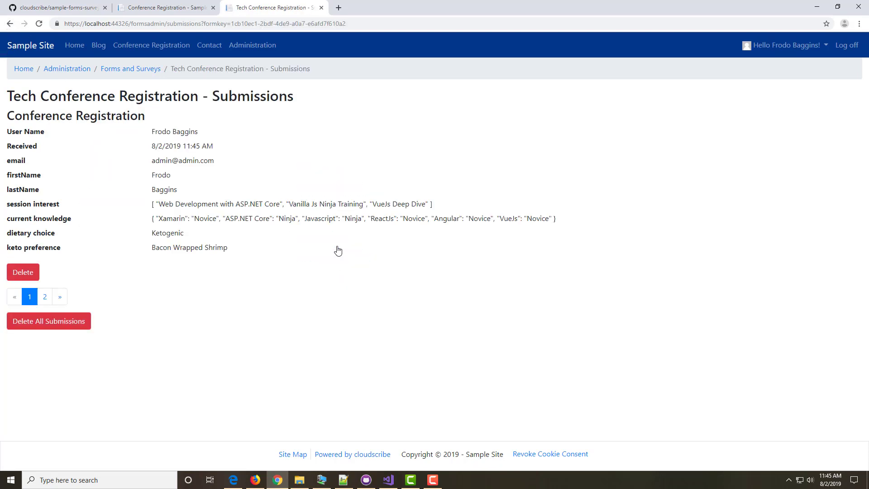
click(45, 297)
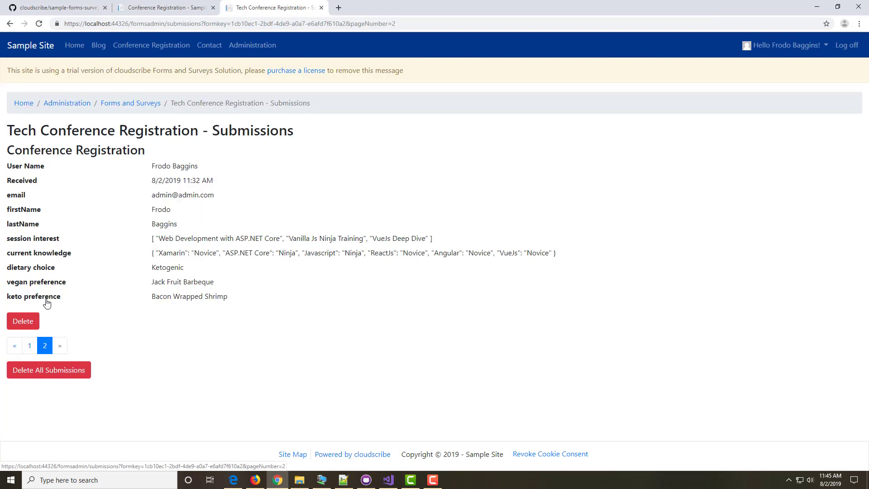
click(31, 348)
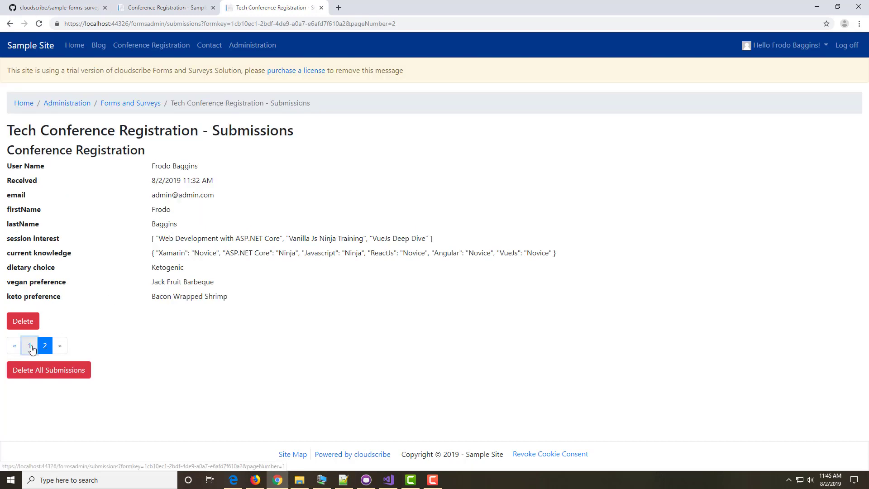
click(143, 69)
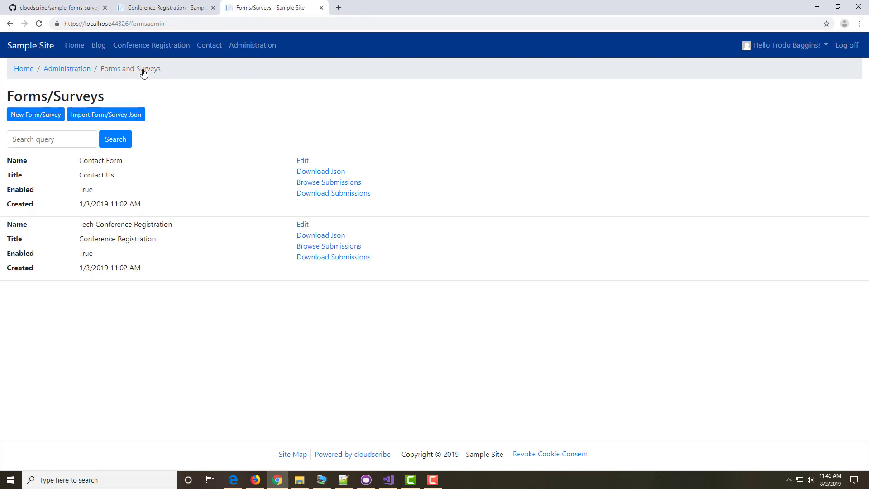
Step: Edit Tech Conference Registration, try dragging First Name above Welcome!, and open the survey settings
click(298, 226)
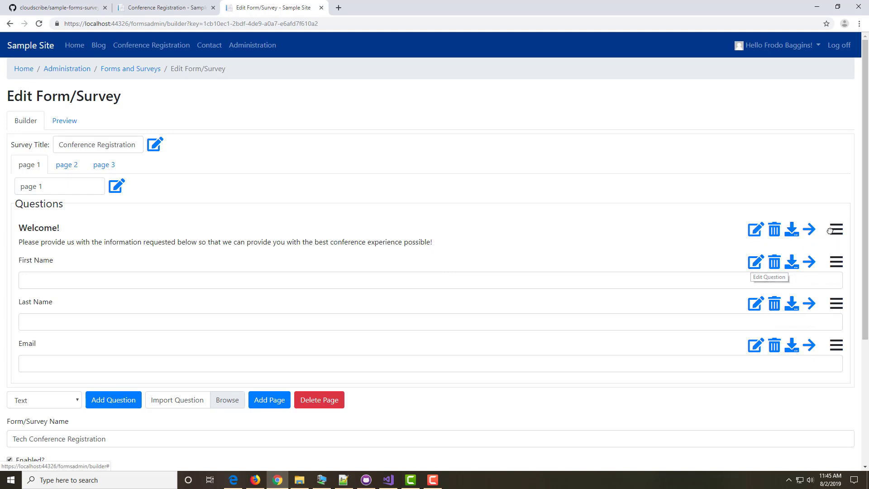
mouse_move(835, 262)
mouse_down()
mouse_move(815, 211)
mouse_move(840, 265)
mouse_up()
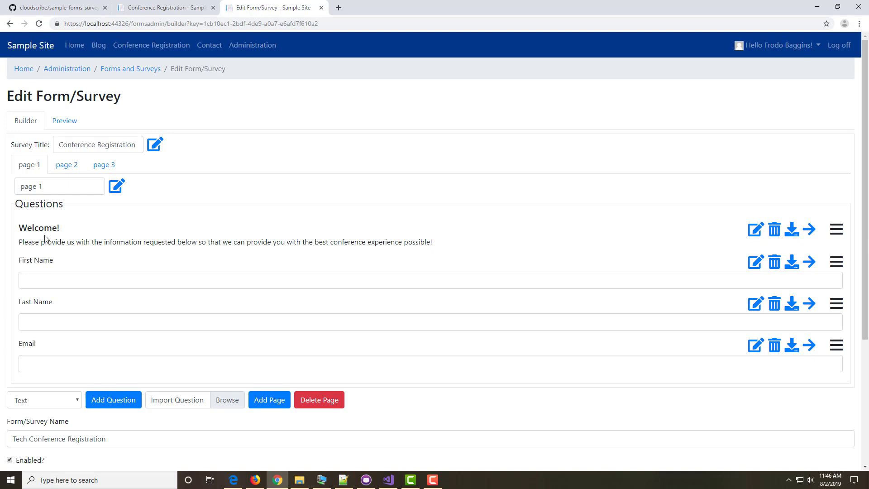
click(155, 145)
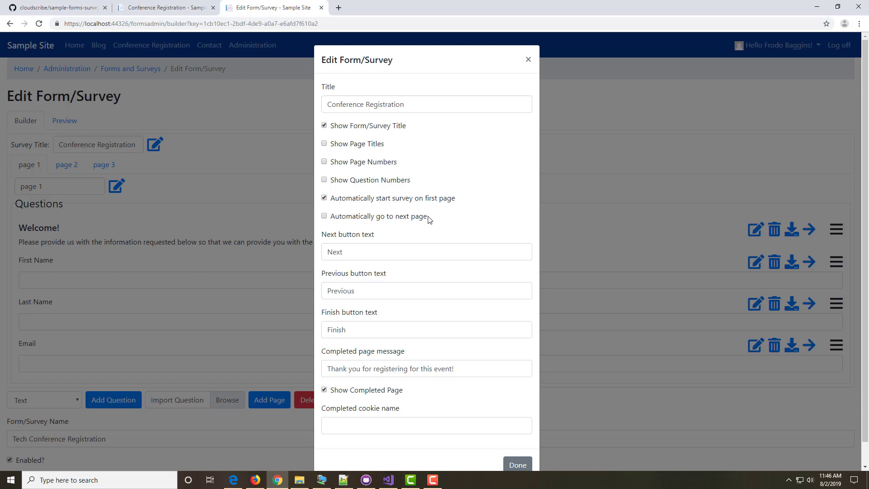
Step: Close the survey settings, then review page 1's title and description settings and close them
scroll(429, 220, down, 1)
scroll(430, 220, up, 1)
click(529, 60)
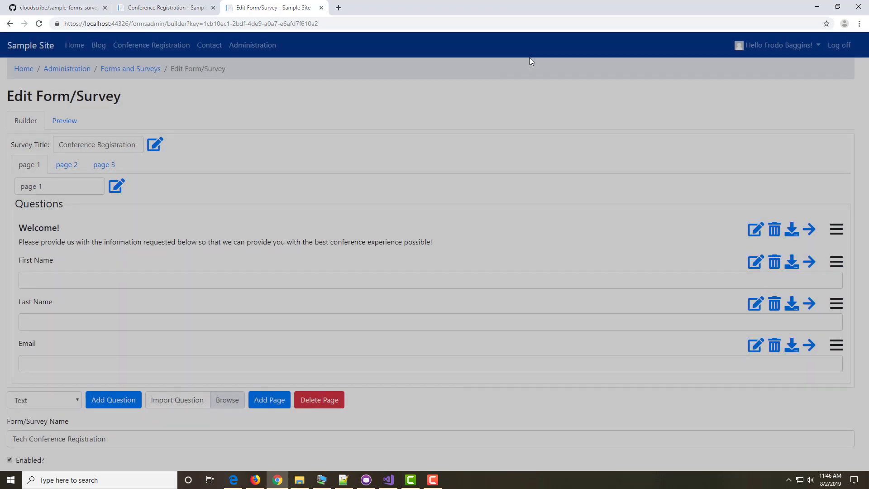
click(116, 189)
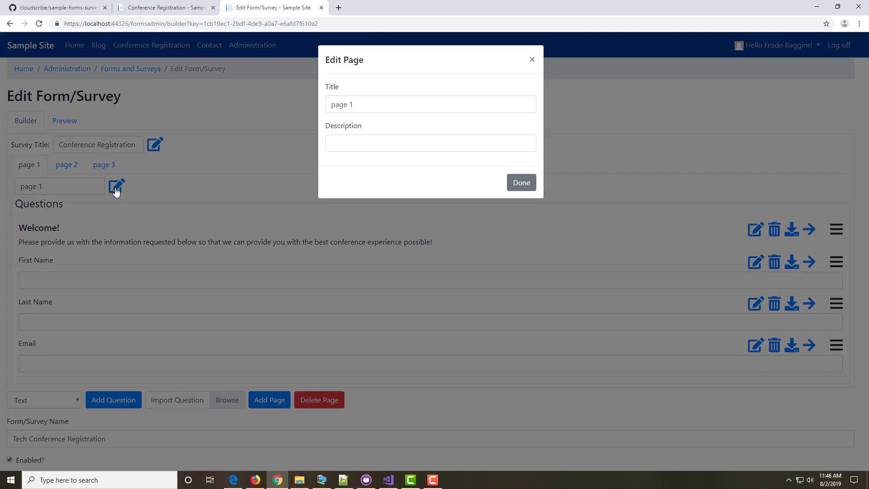
click(532, 62)
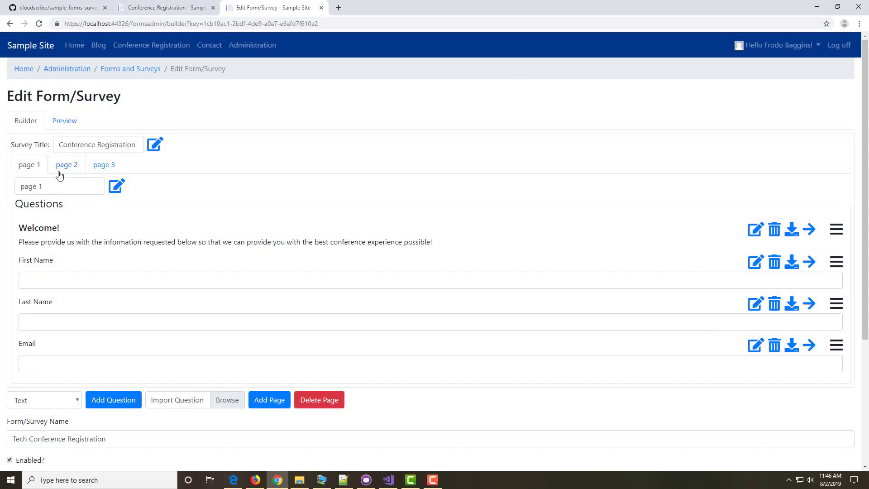
drag(70, 169, 33, 168)
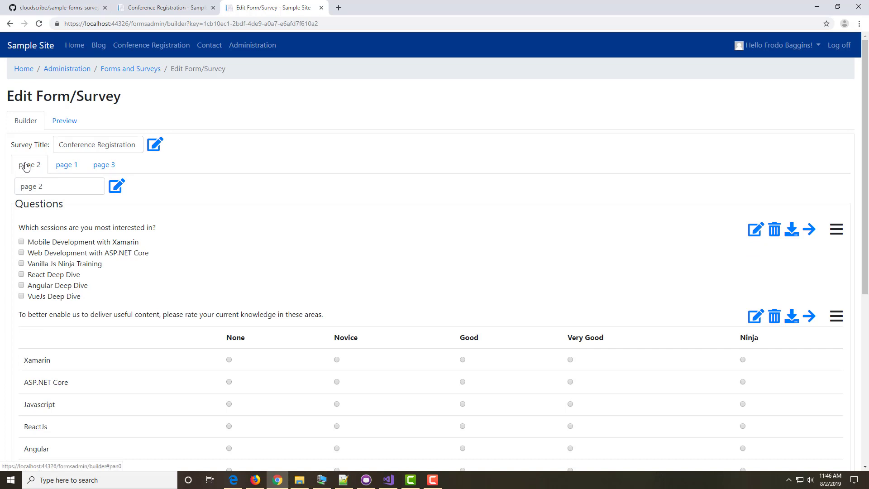
mouse_move(27, 166)
mouse_down()
mouse_move(60, 166)
mouse_move(28, 170)
mouse_up()
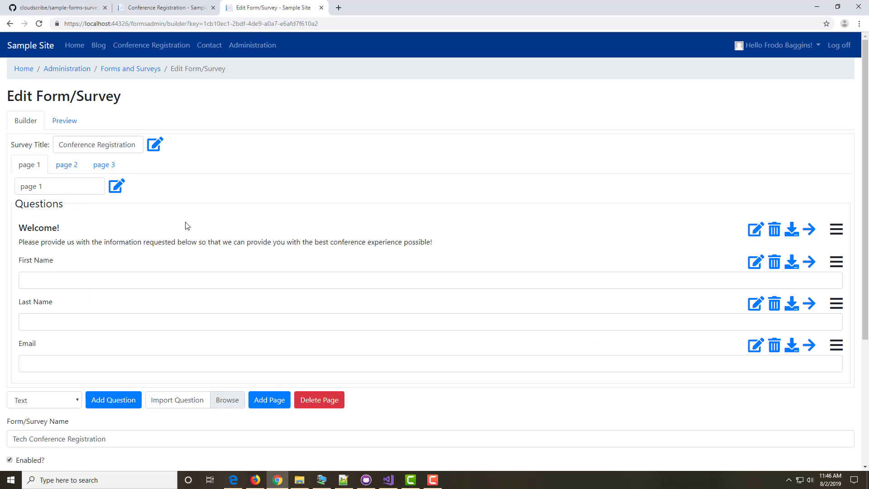
scroll(195, 307, down, 2)
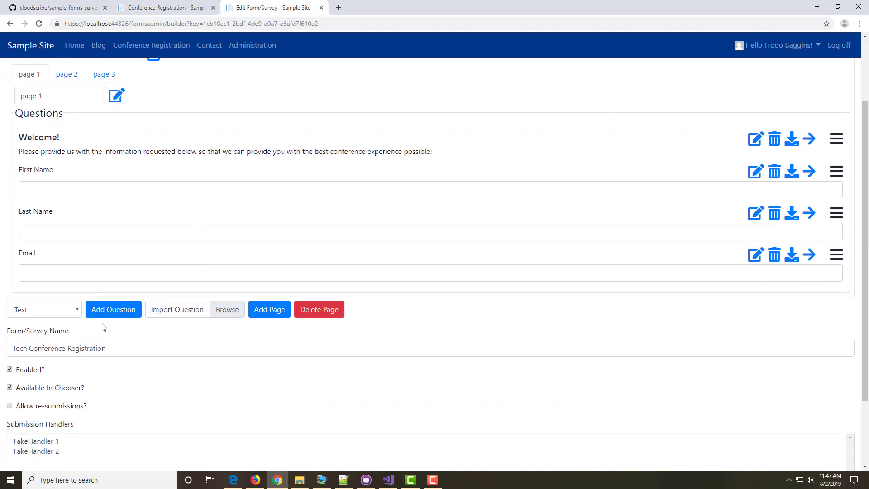
click(78, 309)
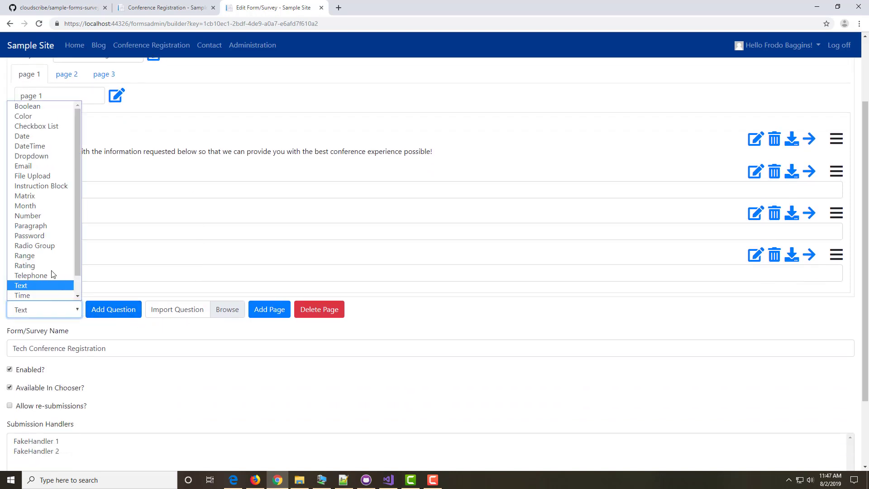
scroll(33, 207, down, 1)
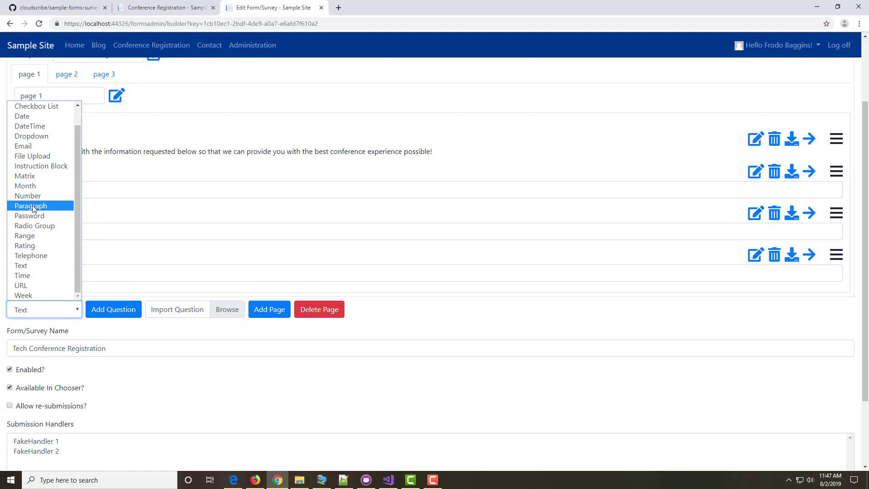
scroll(34, 216, up, 1)
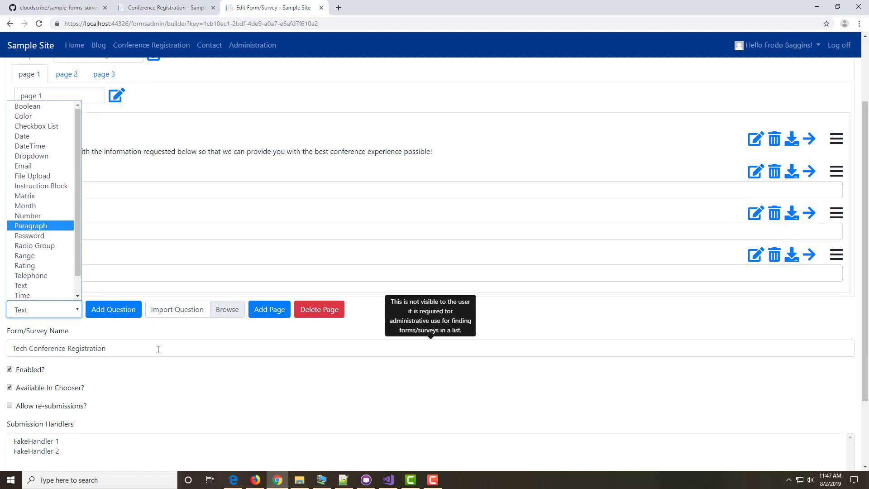
click(153, 333)
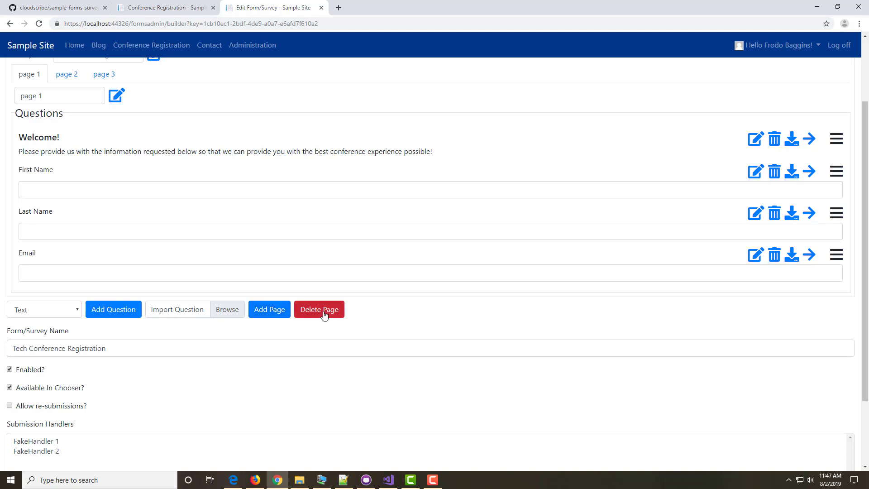
scroll(312, 357, down, 2)
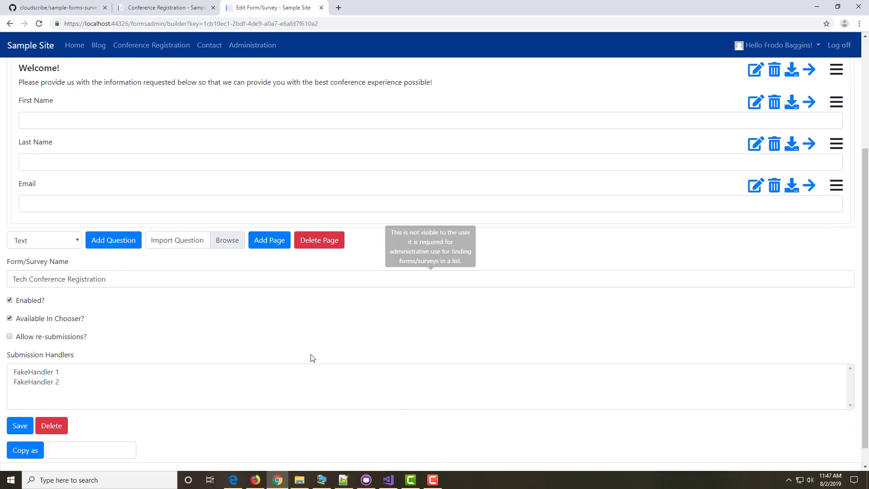
scroll(304, 353, up, 3)
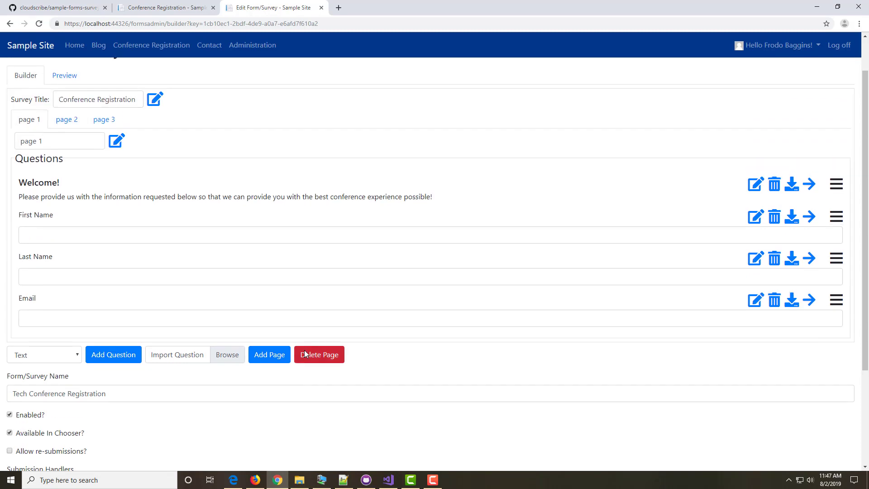
scroll(301, 353, down, 2)
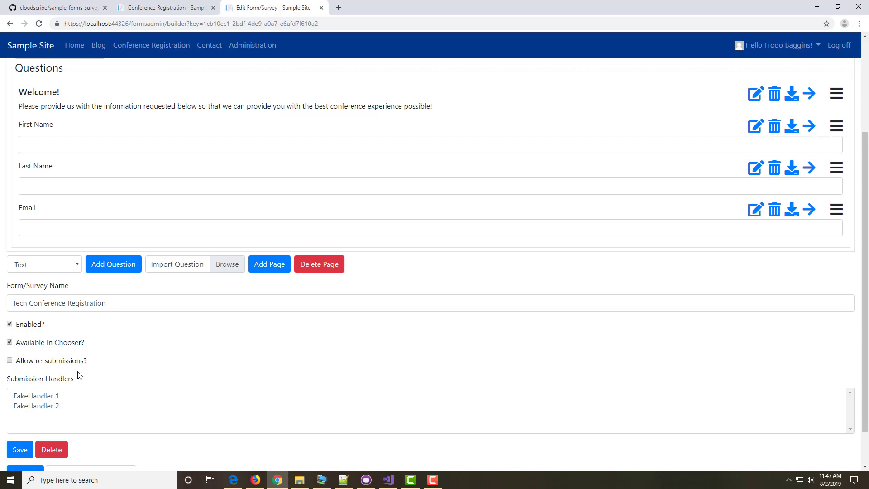
scroll(120, 359, up, 3)
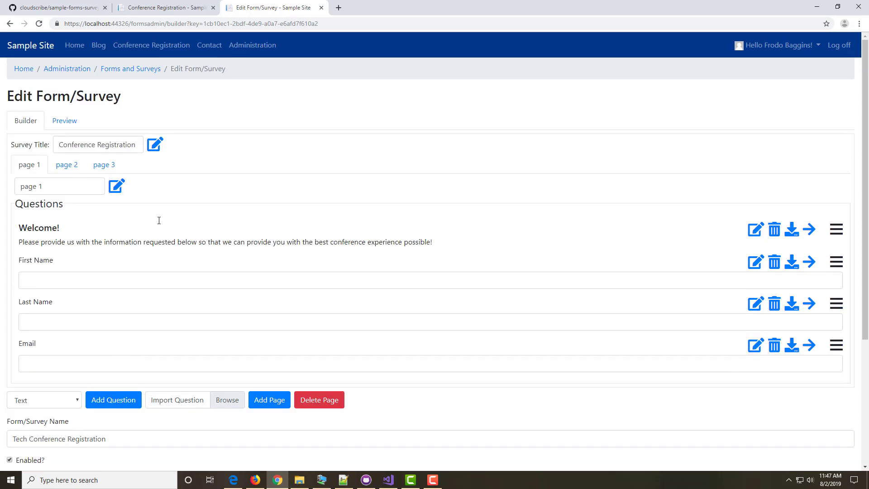
Step: Open Site Administration in a new tab and go to its Email Settings page
right_click(247, 48)
click(282, 56)
click(362, 7)
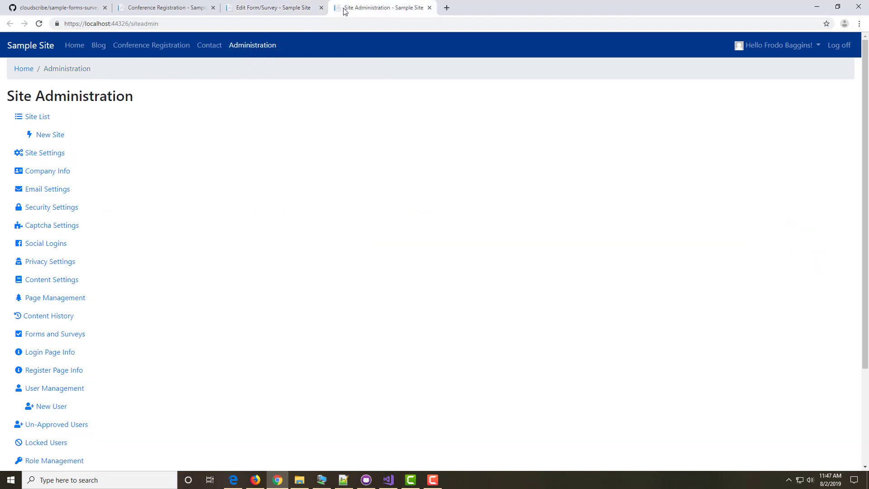
click(40, 189)
Step: Check the Email Sender options, keep SmtpMailSender, and return to the form editor
scroll(295, 252, down, 1)
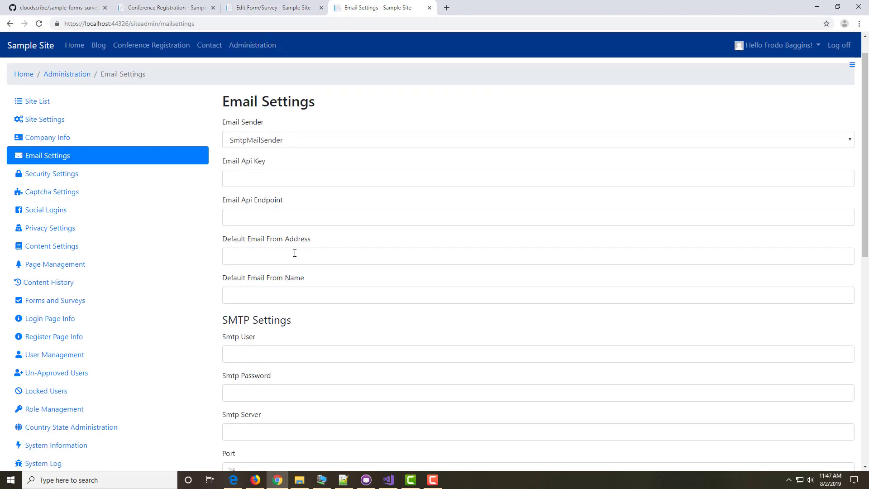
click(300, 125)
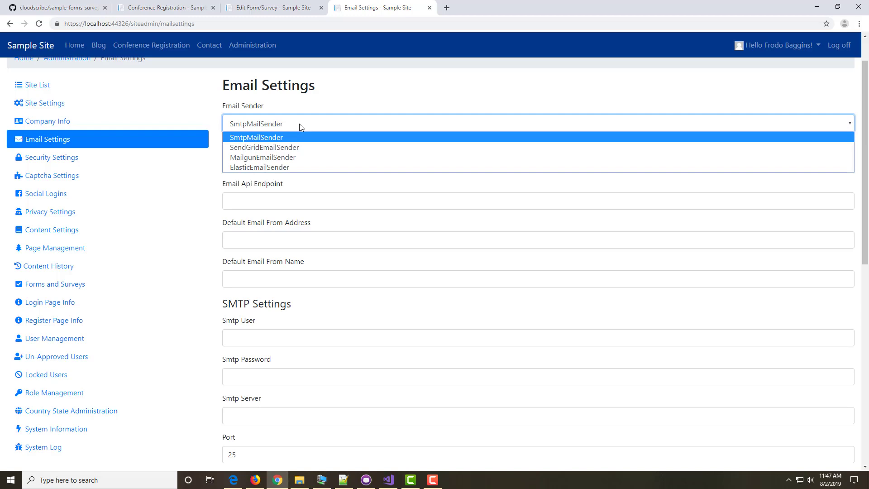
click(300, 124)
scroll(368, 340, down, 4)
scroll(369, 349, down, 2)
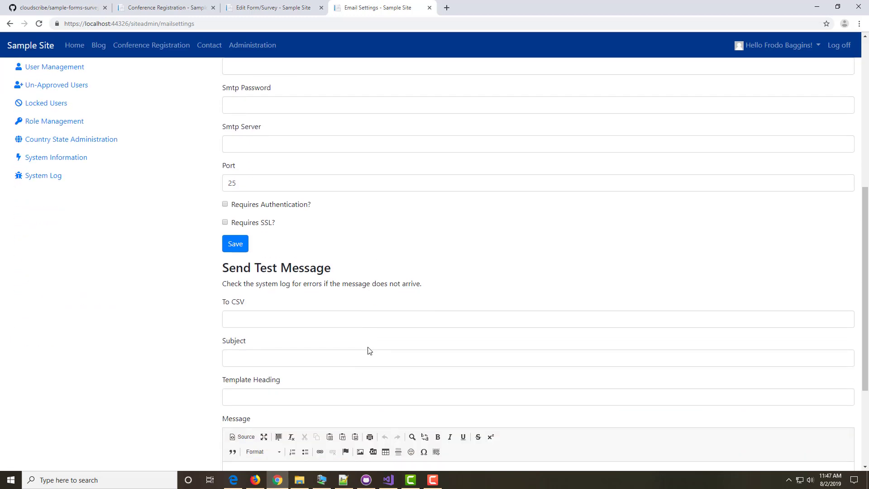
scroll(275, 325, down, 3)
scroll(289, 360, up, 9)
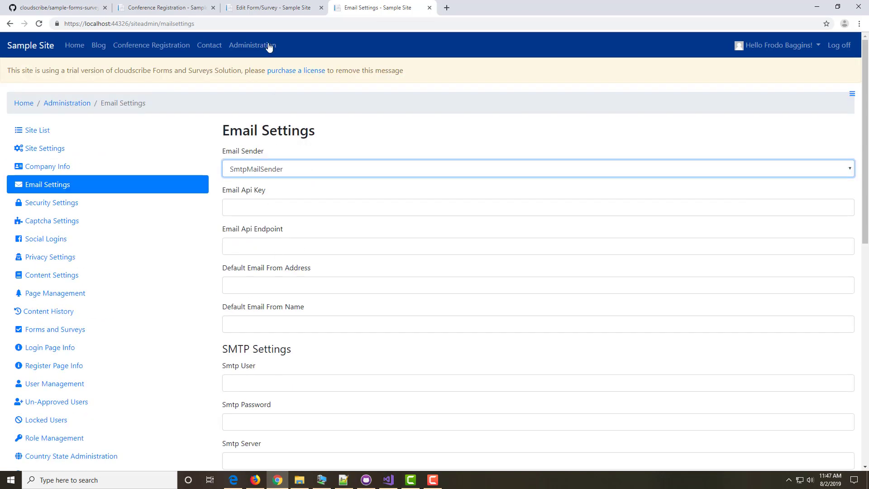
click(263, 7)
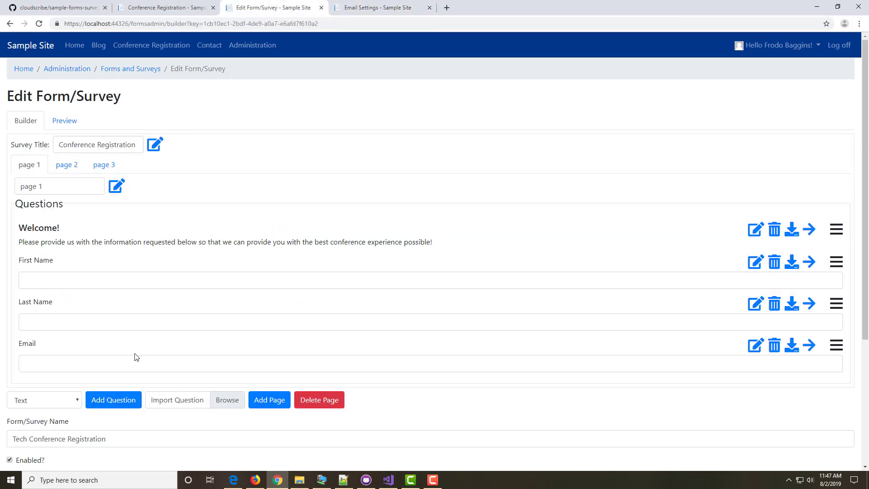
Step: Pick FakeHandler 2 as the submission handler after trying FakeHandler 1, then switch to Visual Studio
scroll(136, 337, down, 2)
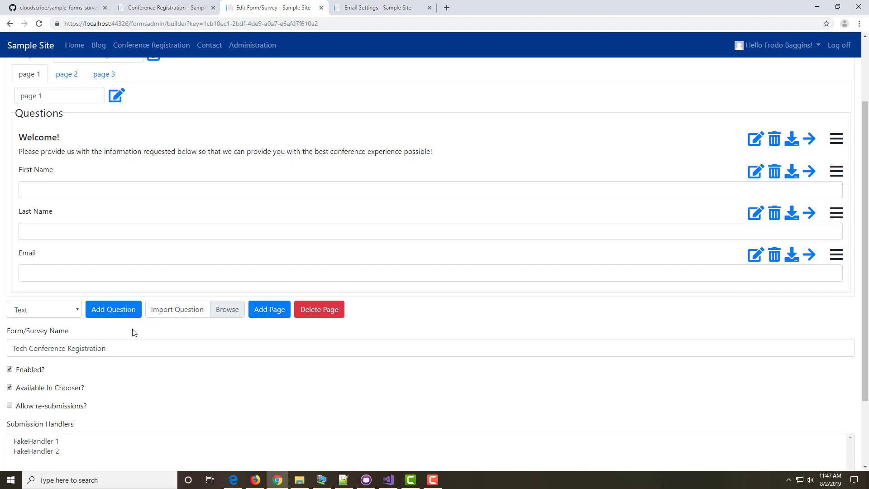
scroll(138, 383, down, 1)
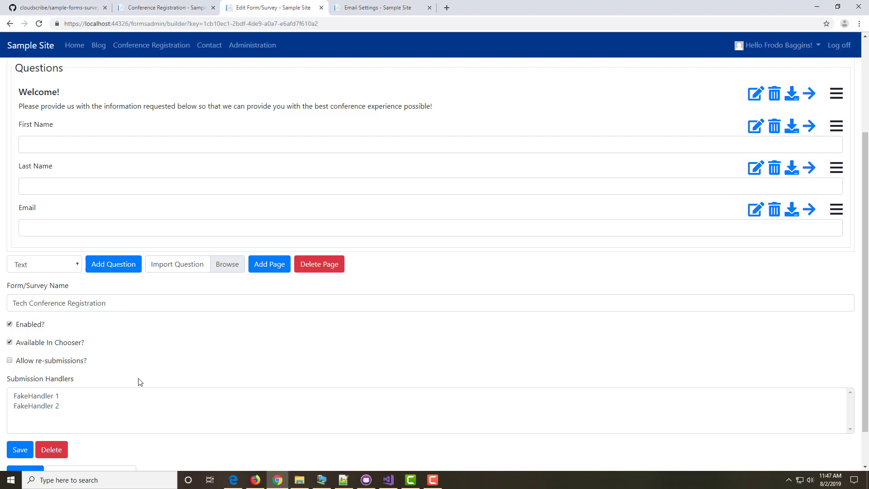
mouse_move(33, 362)
mouse_move(32, 345)
scroll(120, 342, down, 1)
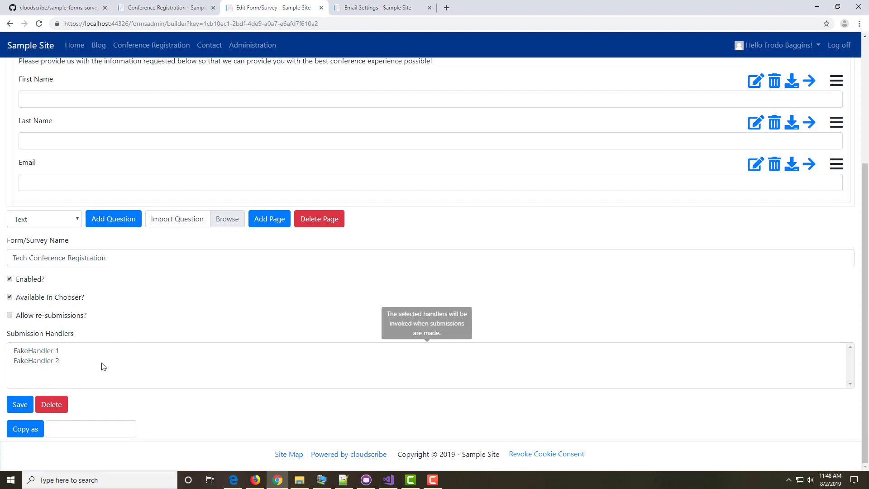
click(39, 356)
click(39, 360)
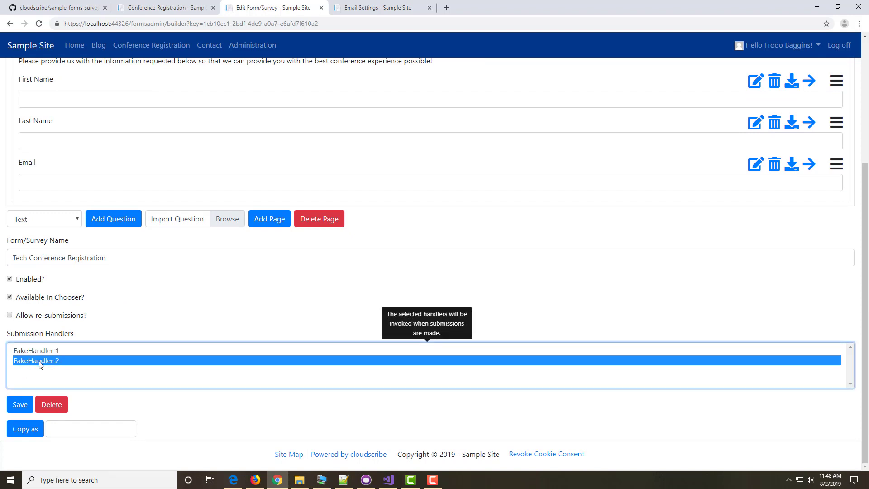
click(37, 352)
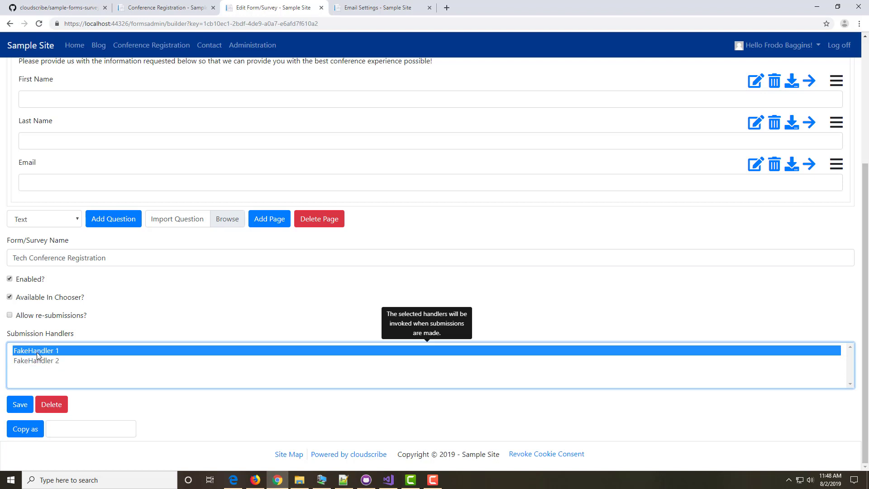
click(39, 360)
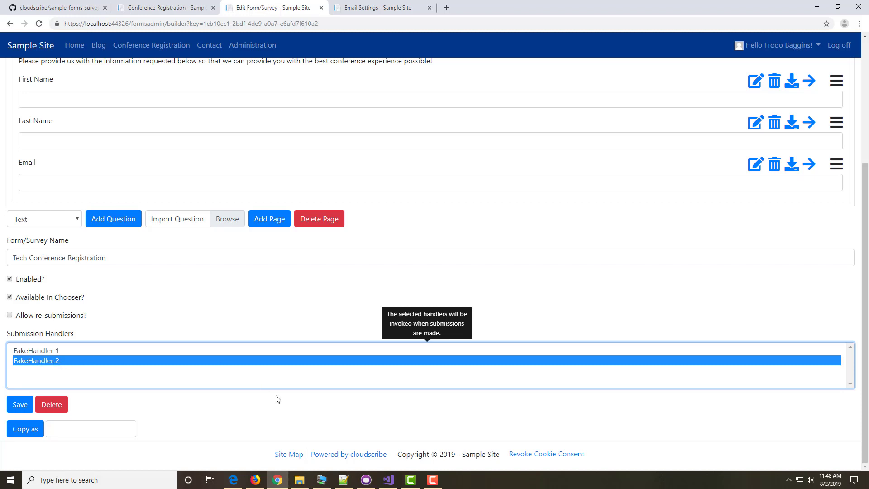
click(388, 479)
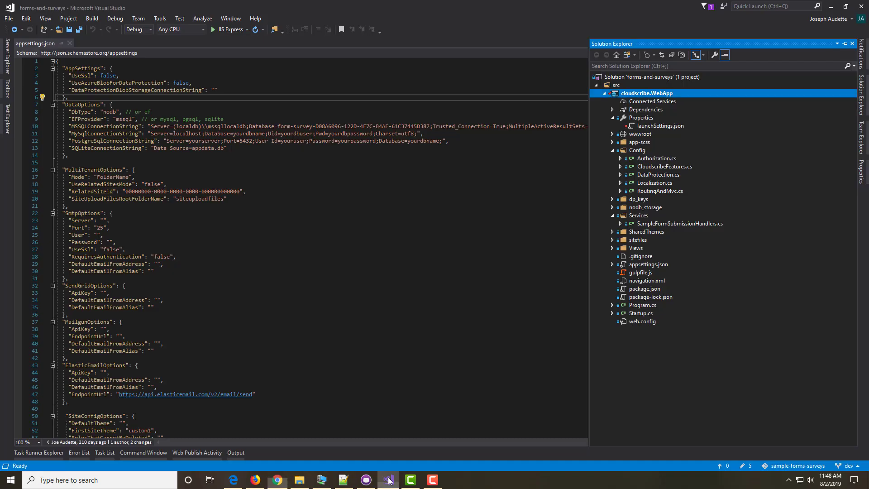
Step: Open SampleFormSubmissionHandlers.cs and inspect the FakeFormSubmissionHandler1 and FakeFormSubmissionHandler2 classes
double_click(660, 224)
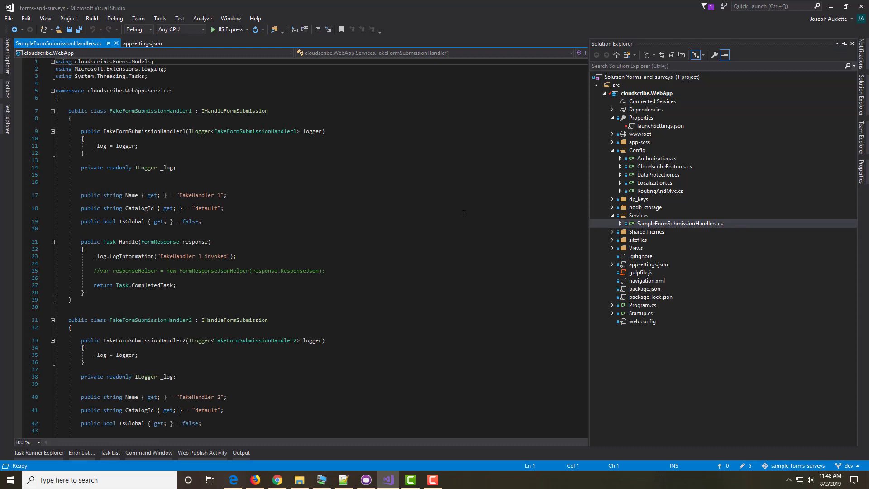
click(142, 111)
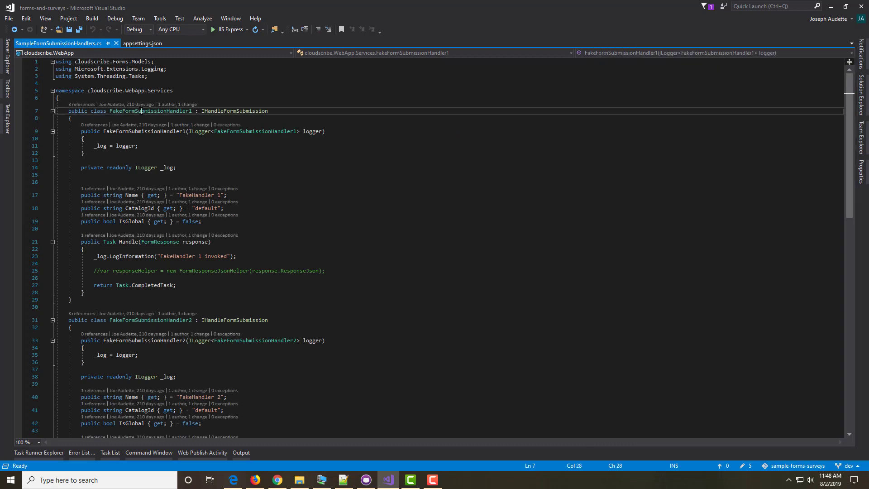
scroll(237, 219, down, 3)
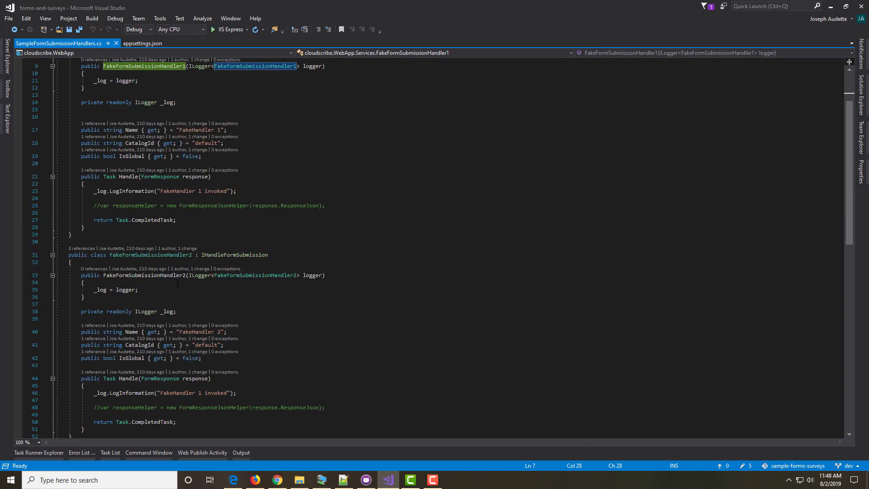
click(145, 255)
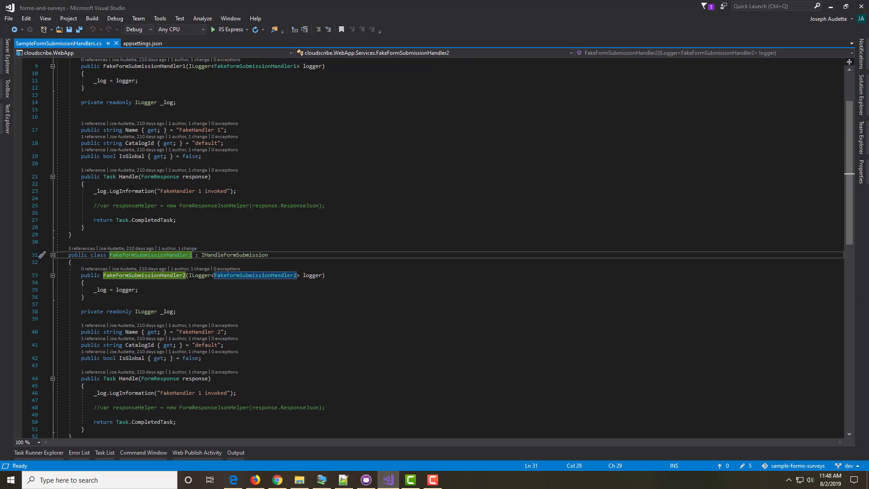
scroll(131, 191, down, 2)
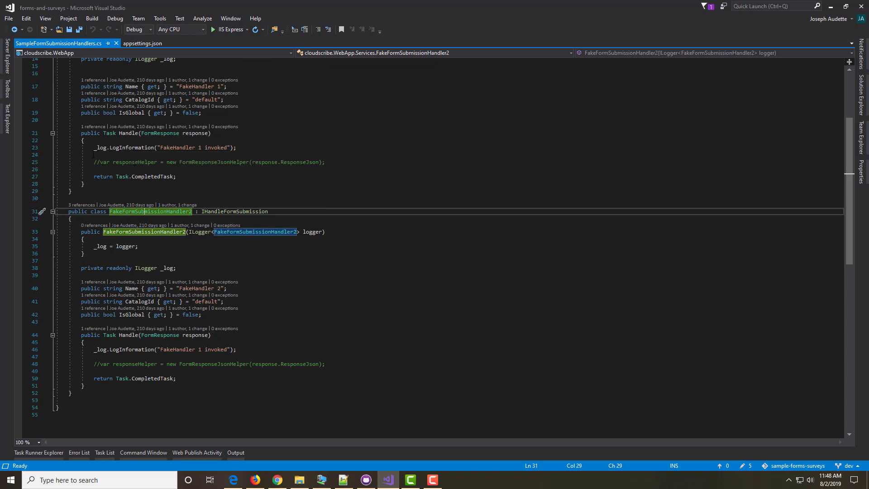
scroll(168, 353, up, 3)
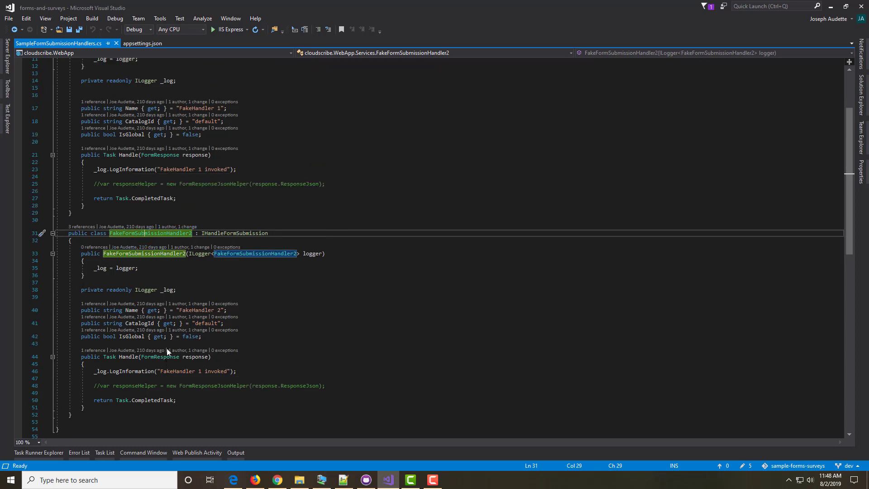
Step: Highlight IHandleFormSubmission usages and select the Handle method and FakeHandler name, then return to the browser
mouse_move(159, 199)
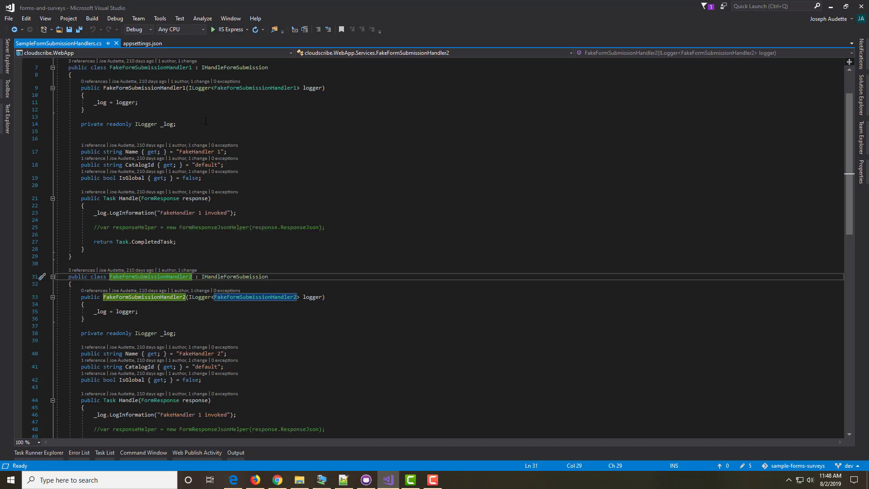
click(277, 67)
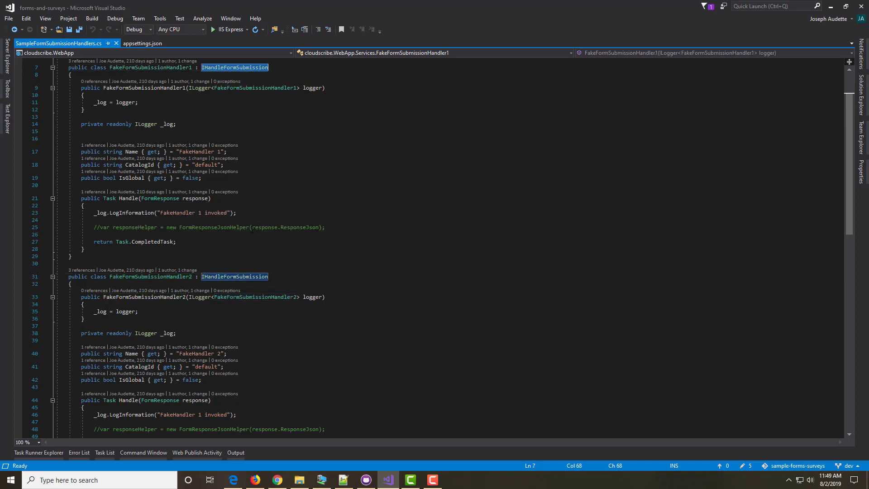
drag(80, 201, 105, 248)
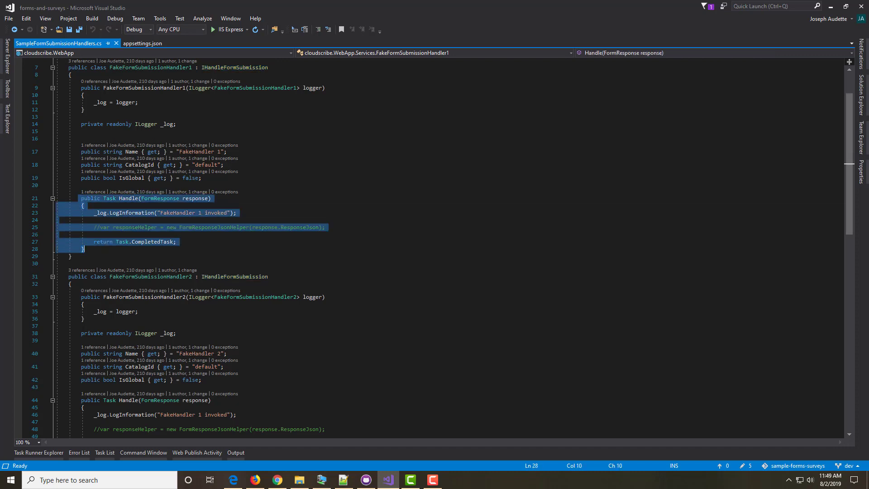
double_click(197, 151)
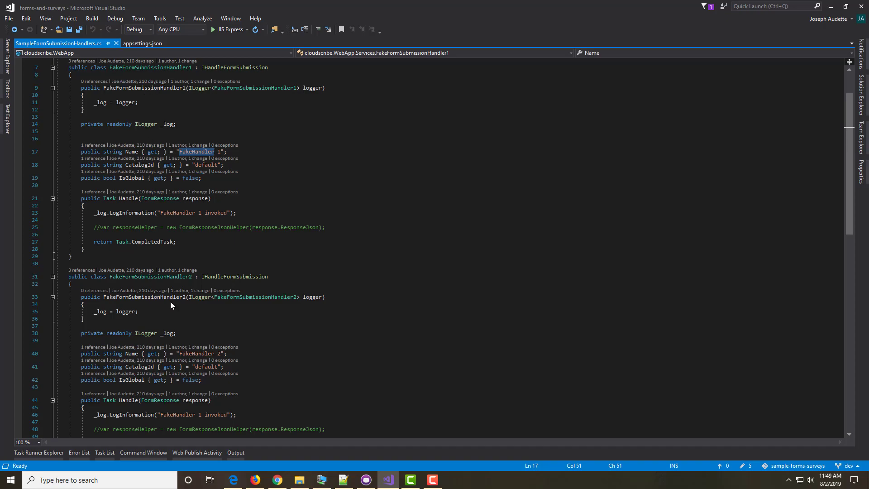
click(277, 480)
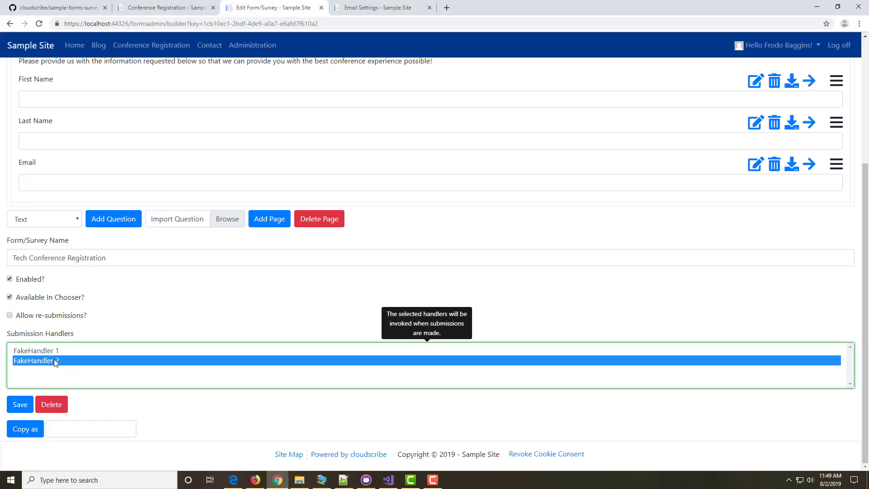
Step: Toggle the handler between FakeHandler 1 and 2, ending on FakeHandler 1, then view SampleFormSubmissionHandlers.cs
click(43, 350)
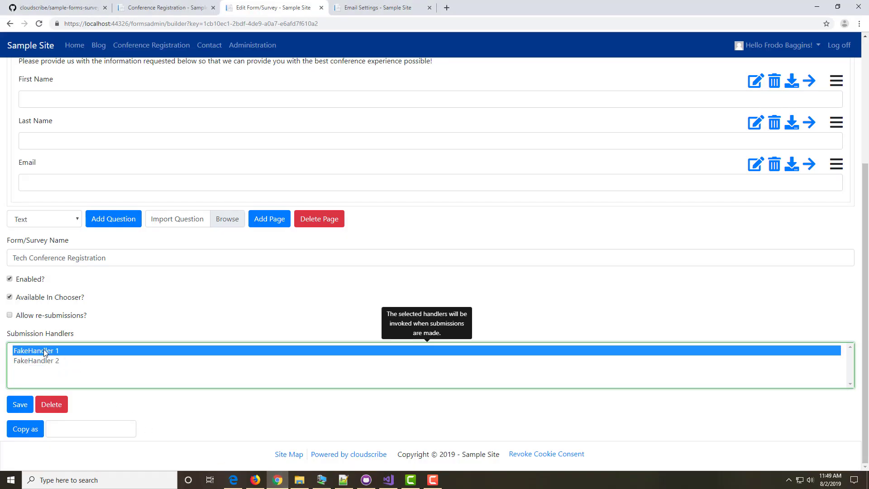
click(42, 362)
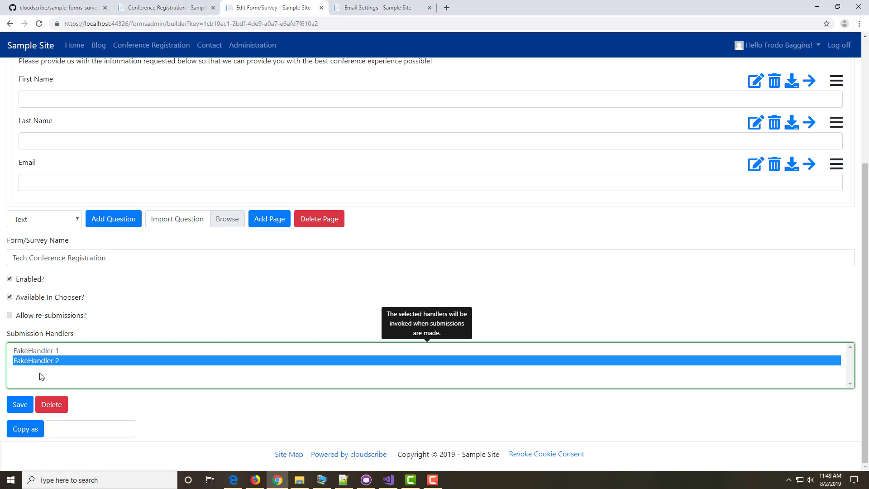
click(39, 351)
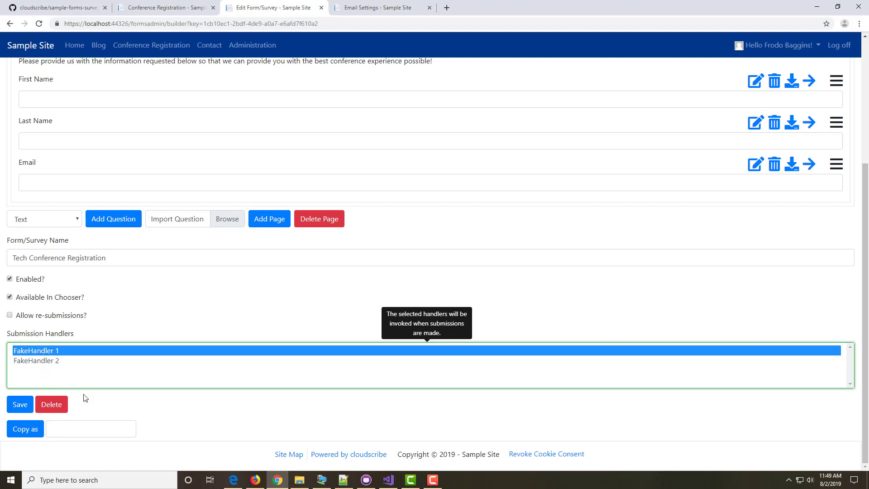
click(389, 482)
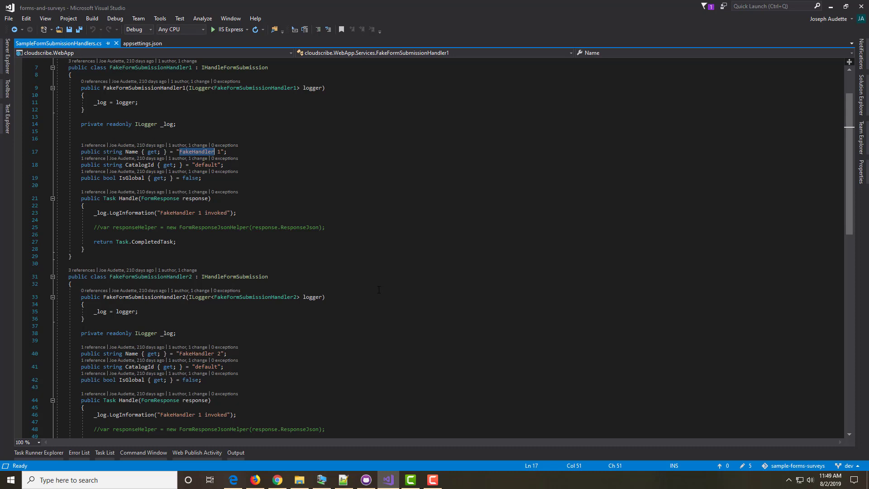
scroll(379, 289, down, 3)
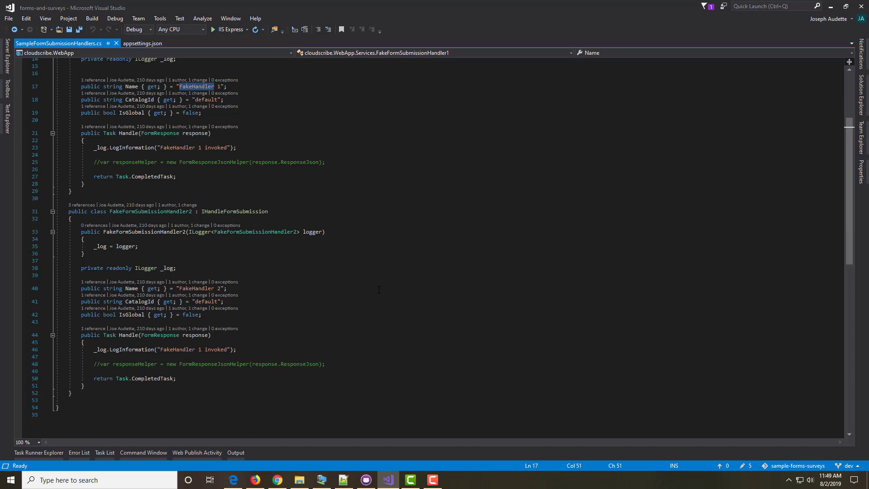
Step: Back in the browser, deselect FakeHandler 1 so Tech Conference Registration has no submission handler
click(276, 479)
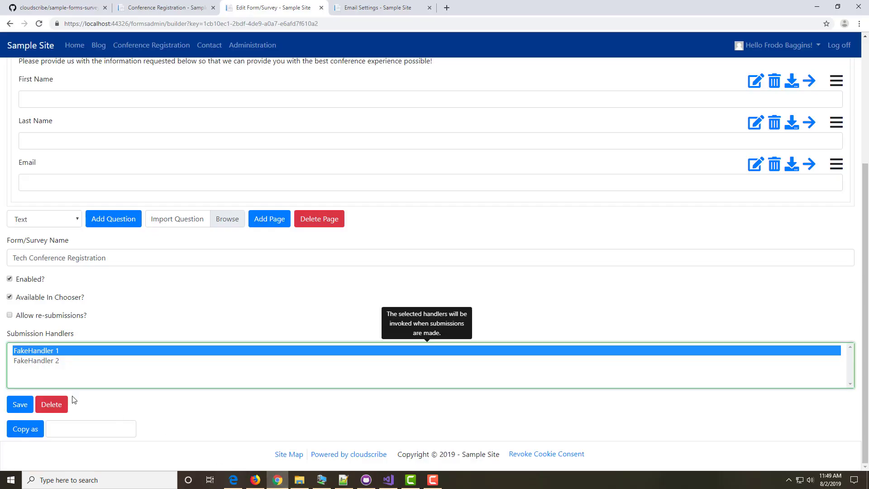
ctrl+click(49, 353)
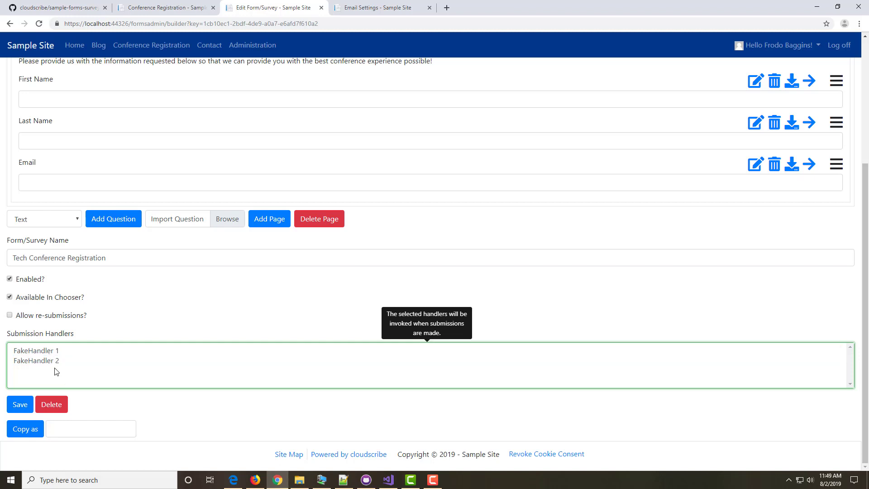
ctrl+click(49, 352)
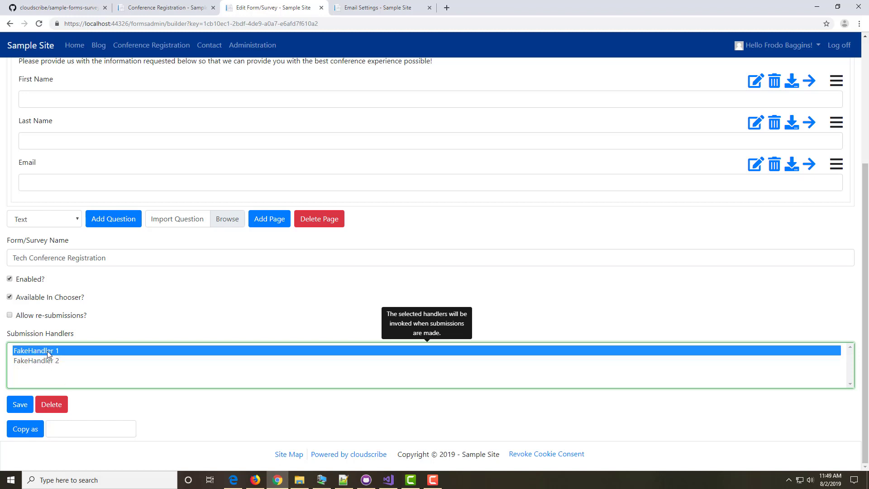
ctrl+click(49, 353)
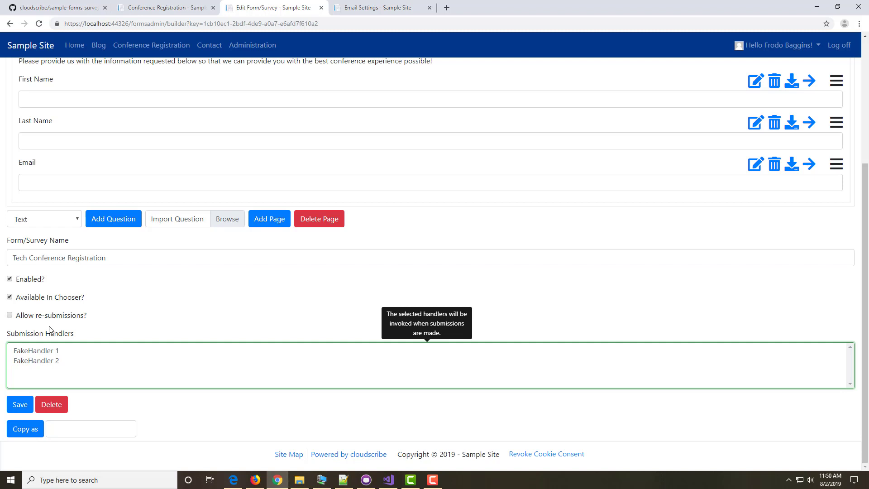
scroll(50, 329, up, 4)
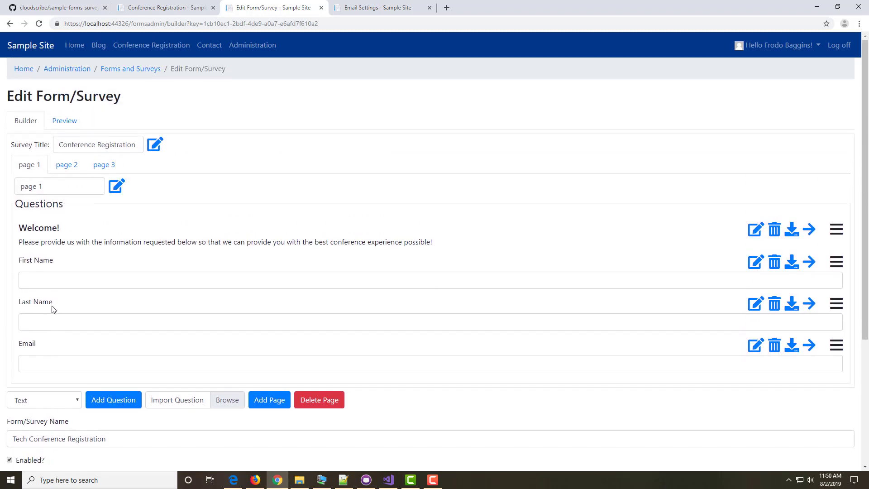
click(64, 124)
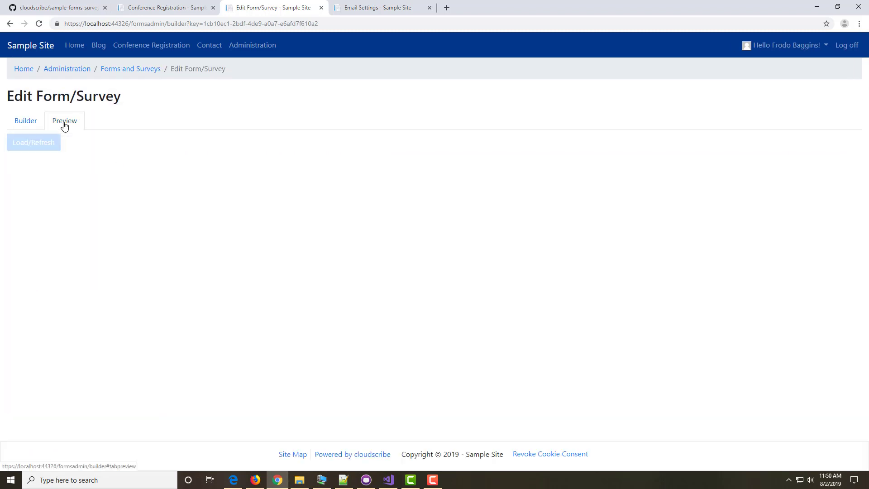
click(27, 146)
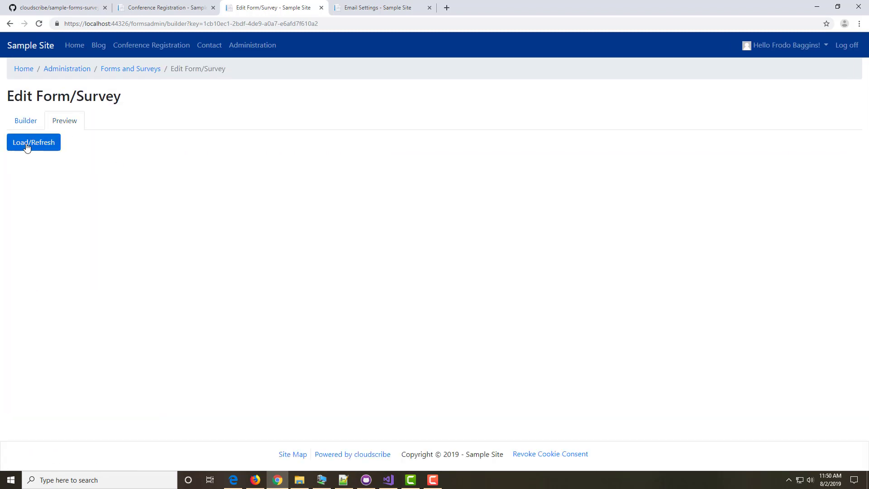
click(27, 147)
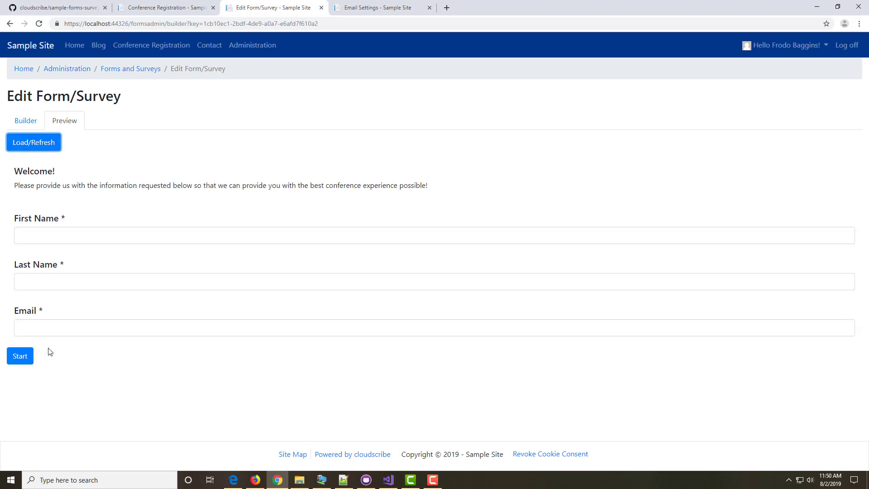
click(22, 359)
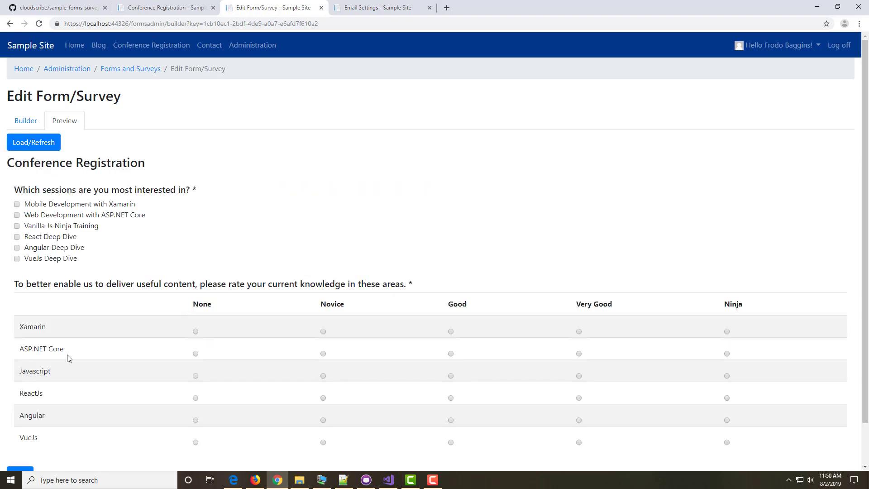
scroll(39, 373, down, 1)
click(17, 433)
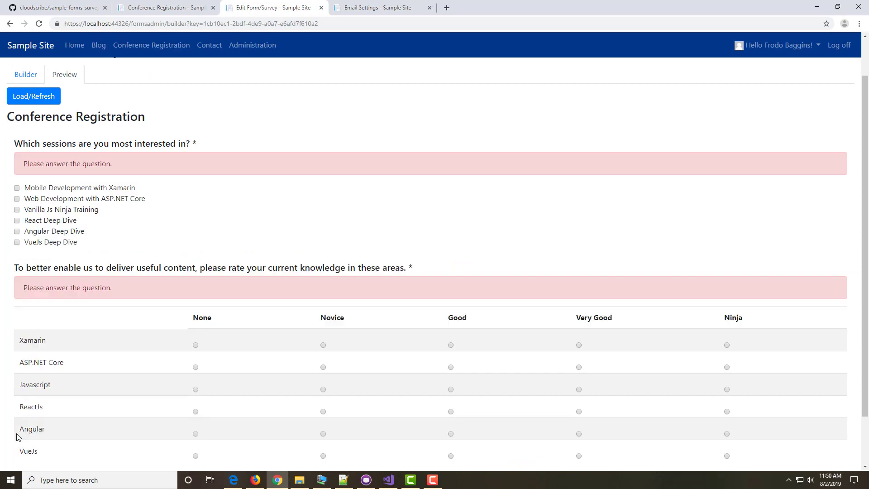
scroll(70, 392, down, 2)
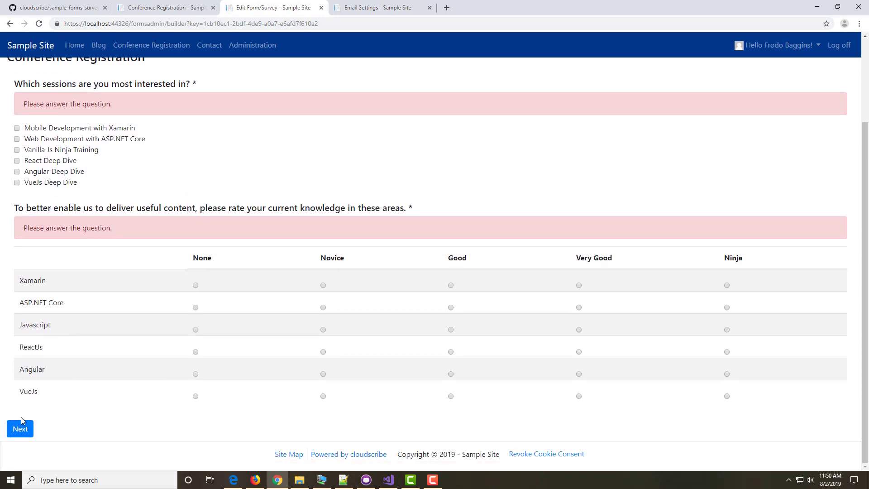
scroll(63, 344, up, 1)
scroll(63, 344, up, 2)
click(25, 121)
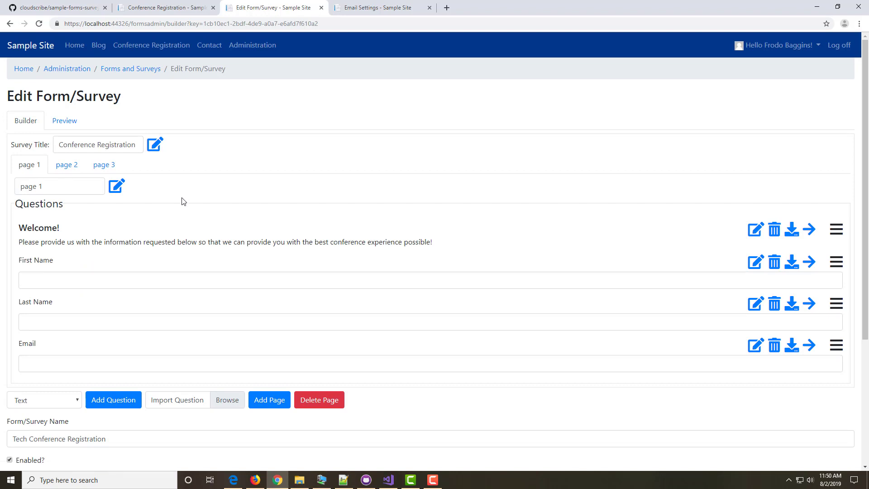
click(99, 169)
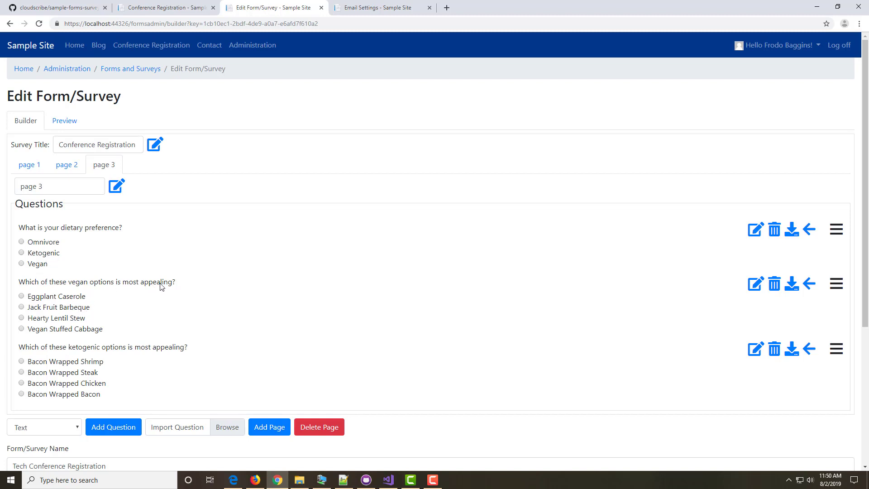
click(753, 287)
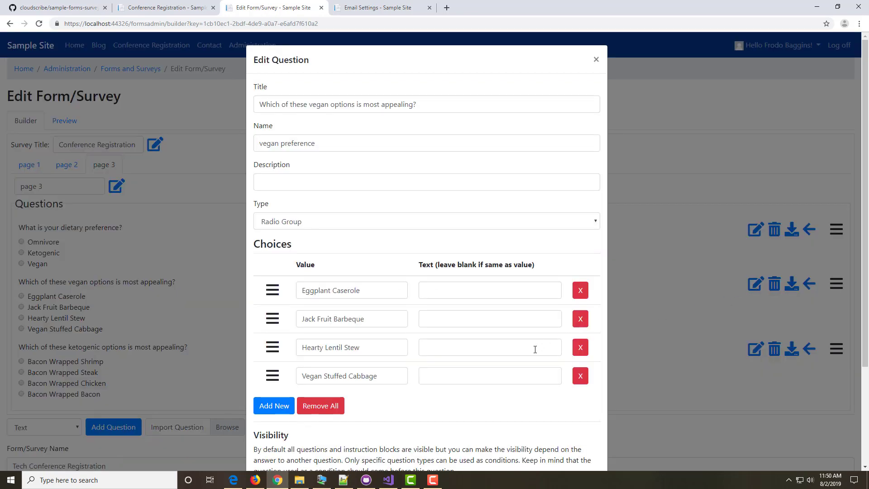
scroll(527, 447, down, 3)
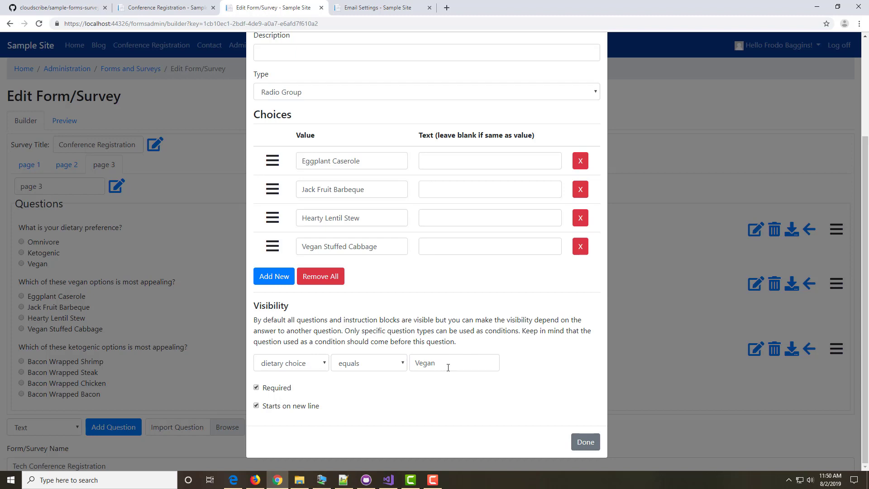
click(581, 443)
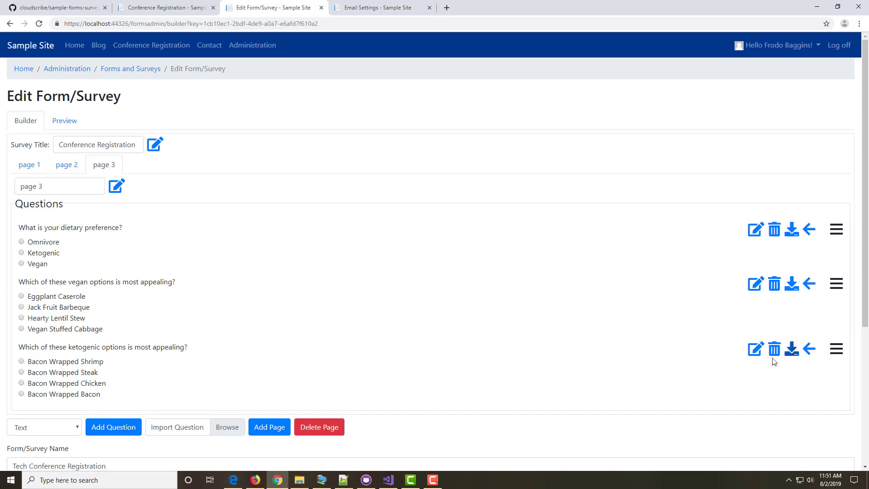
click(755, 349)
scroll(465, 411, down, 3)
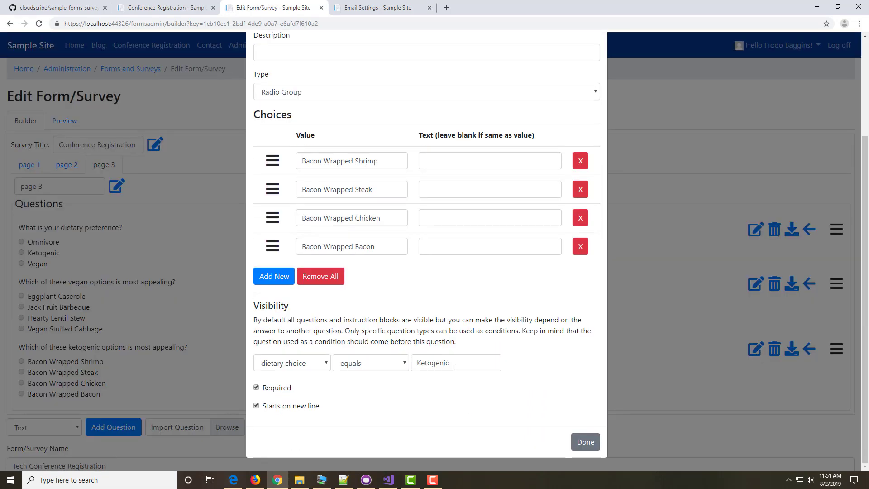
click(583, 444)
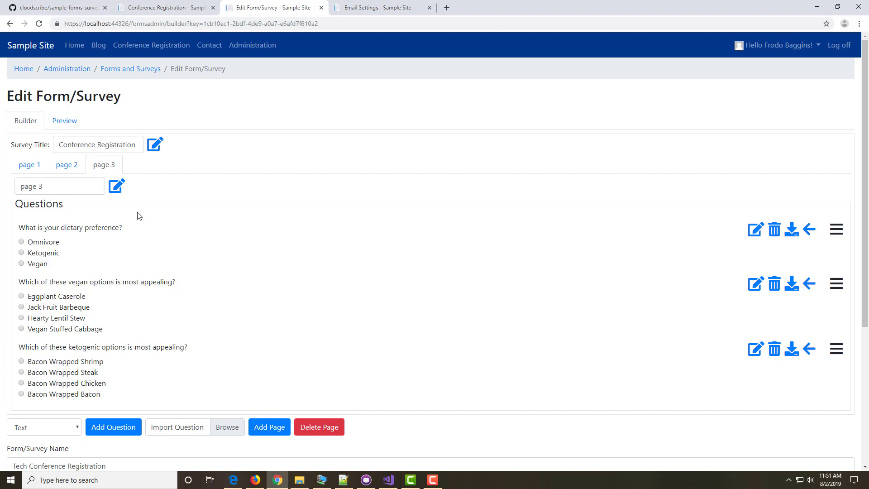
click(30, 166)
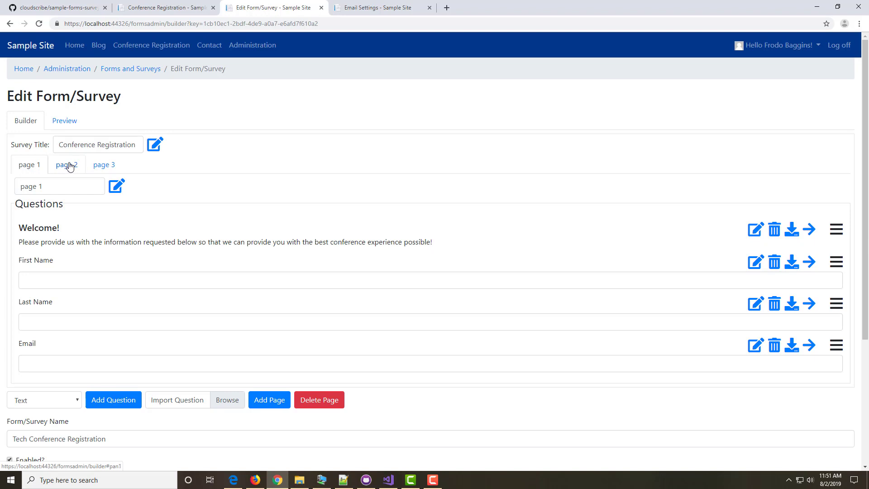
Step: Leave the editor for the Conference Registration page, view its edit settings, then return to the page
click(156, 45)
click(478, 75)
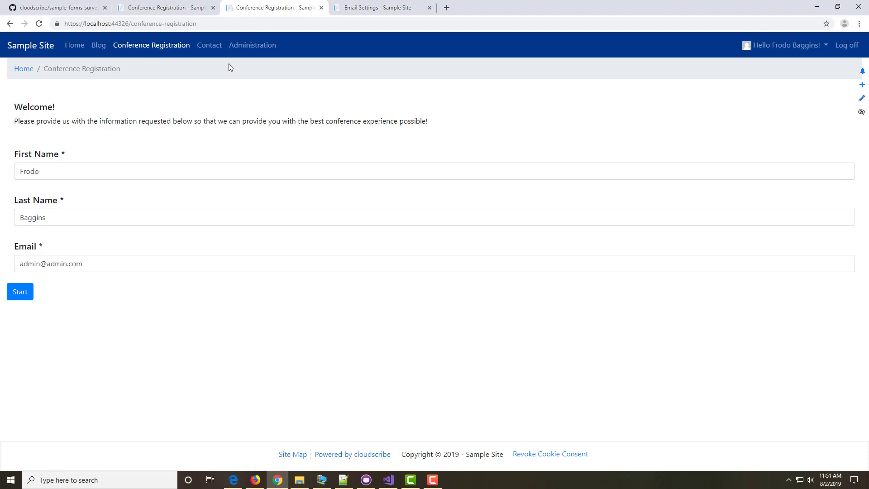
click(862, 103)
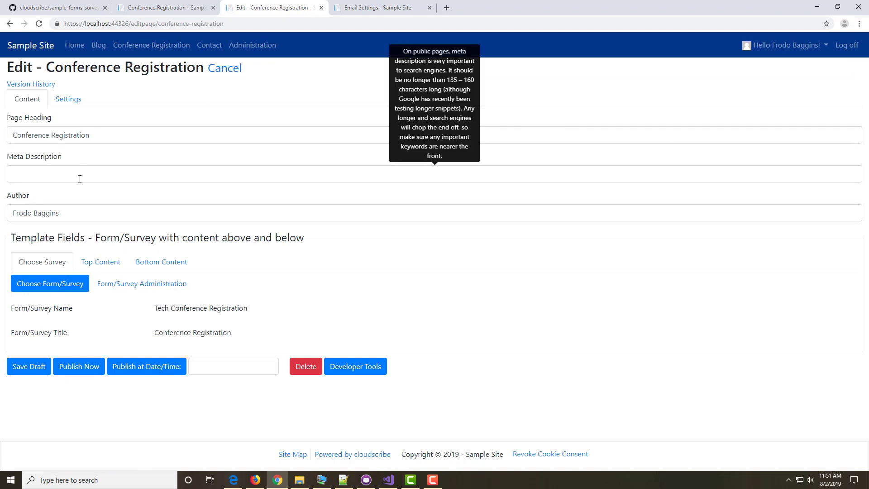
click(134, 53)
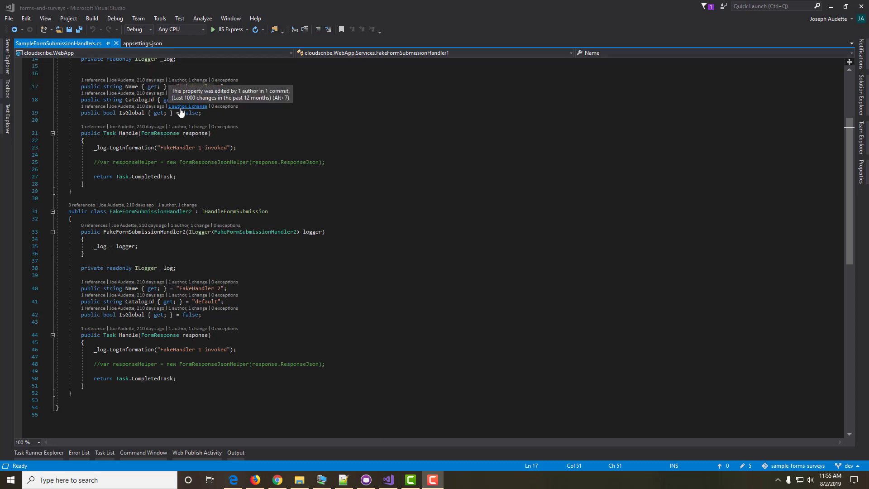
Step: Close the current solution and start a new project from the File menu
click(9, 22)
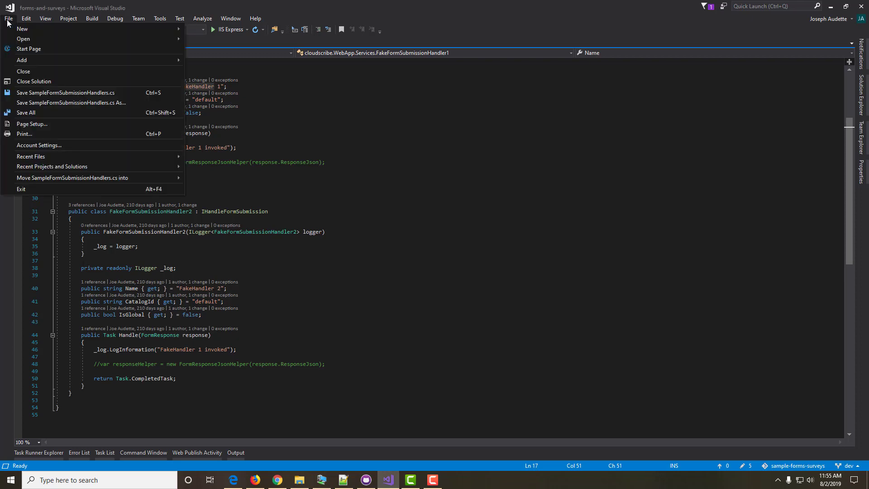
click(29, 81)
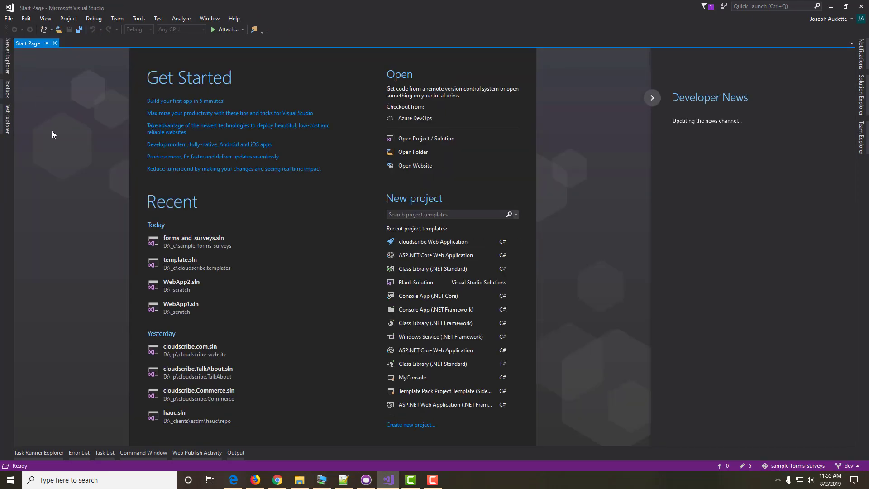
click(11, 21)
mouse_move(19, 32)
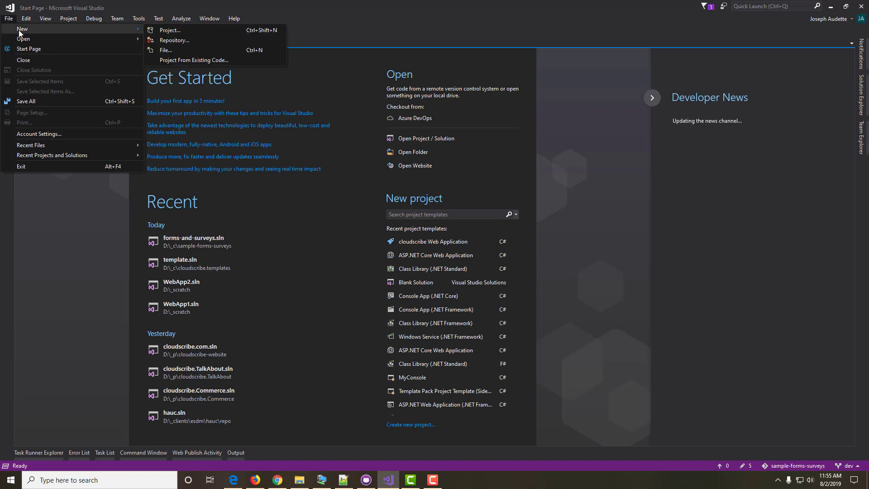
click(167, 29)
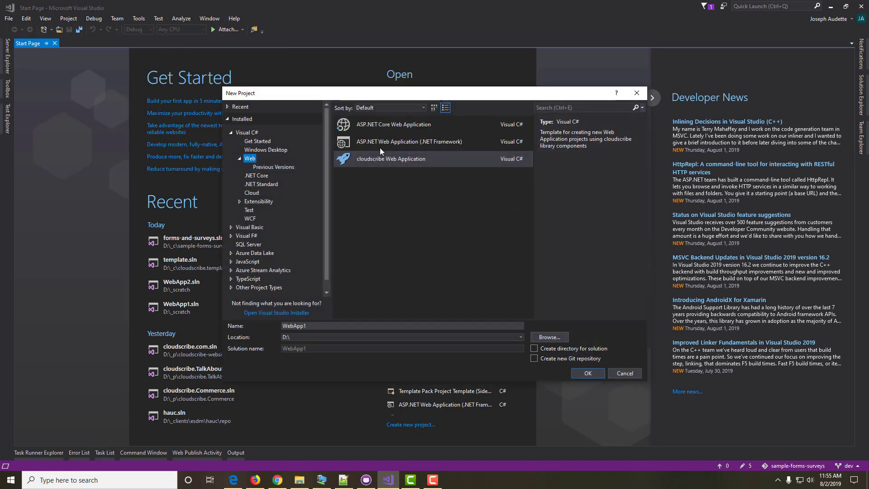
Step: Create WebApp1 from the cloudscribe Web Application template in D:\_scratch
click(540, 338)
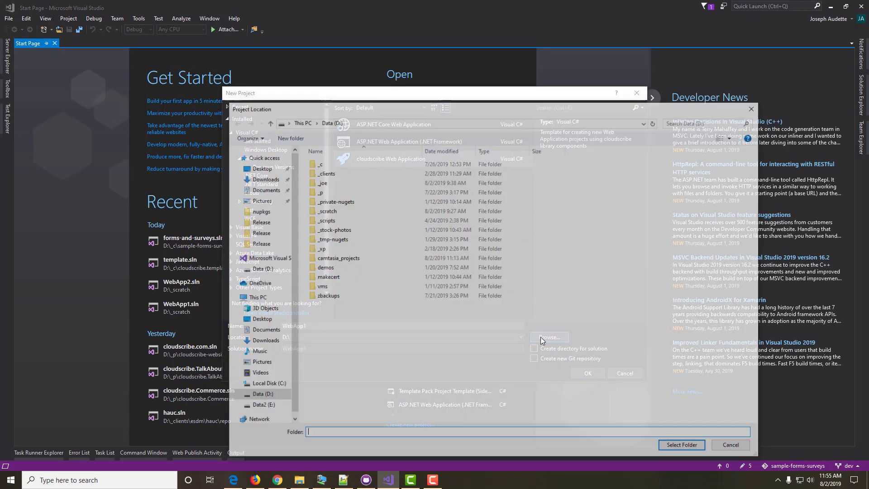
click(325, 210)
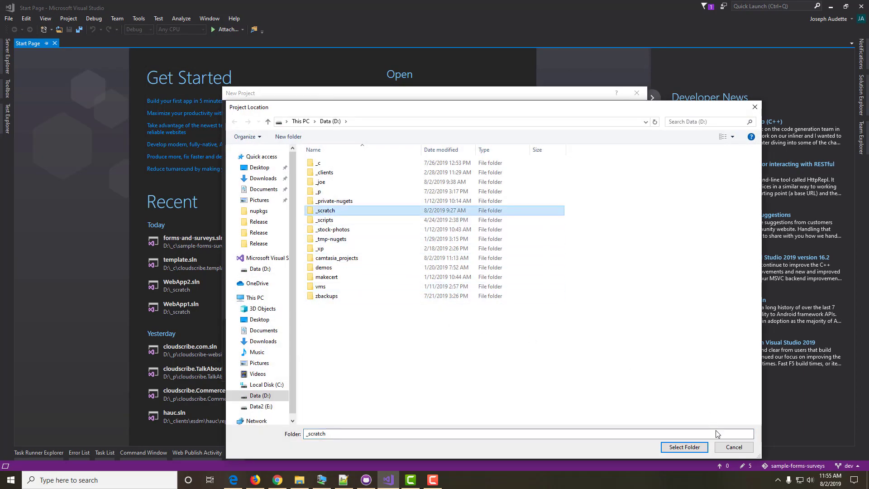
click(679, 447)
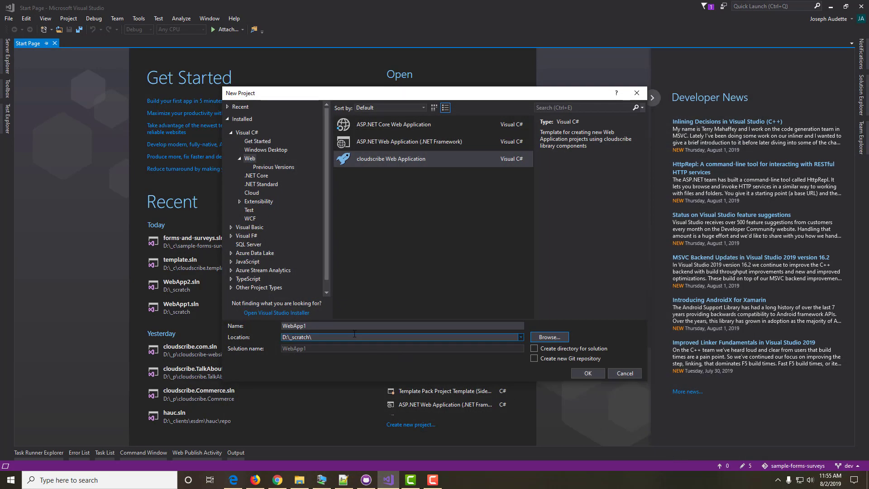
click(368, 159)
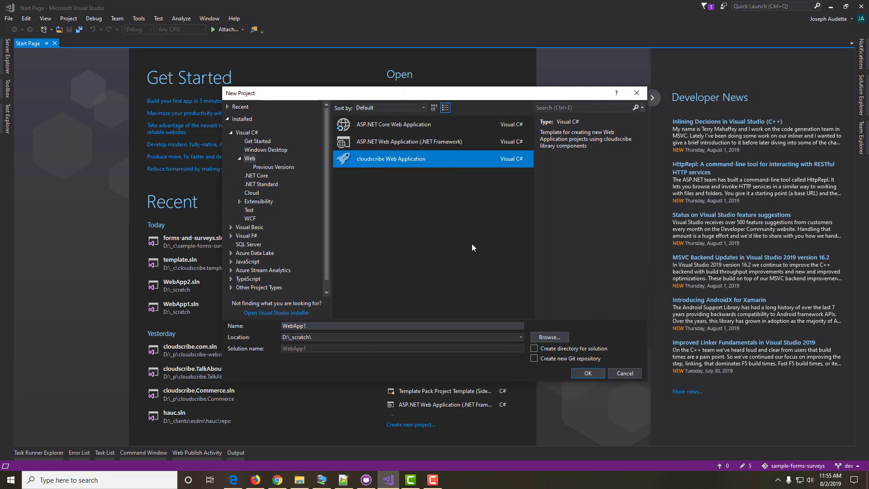
click(587, 374)
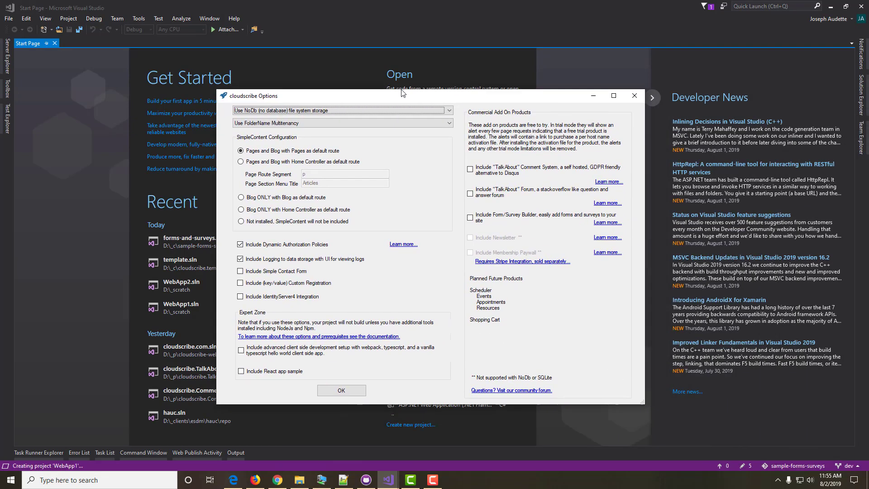
Step: Choose Use Microsoft SqlServer storage, tick Include Form/Survey Builder, and generate the project
drag(414, 92, 336, 74)
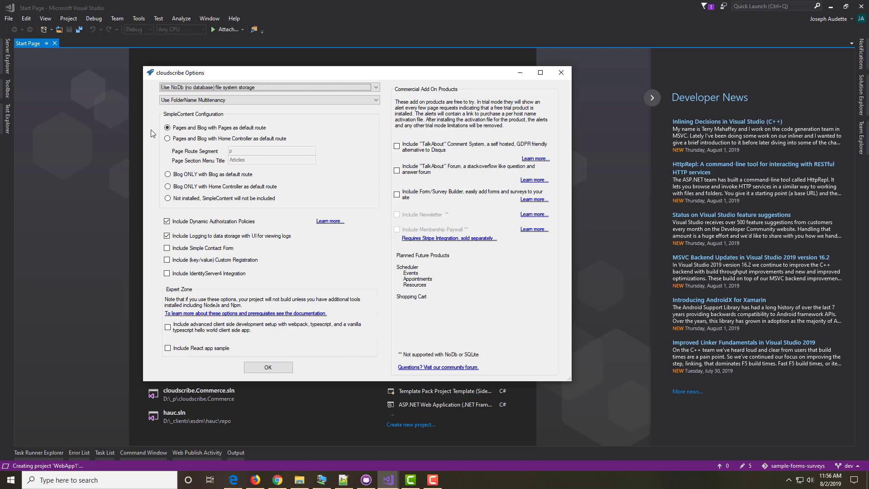
click(375, 88)
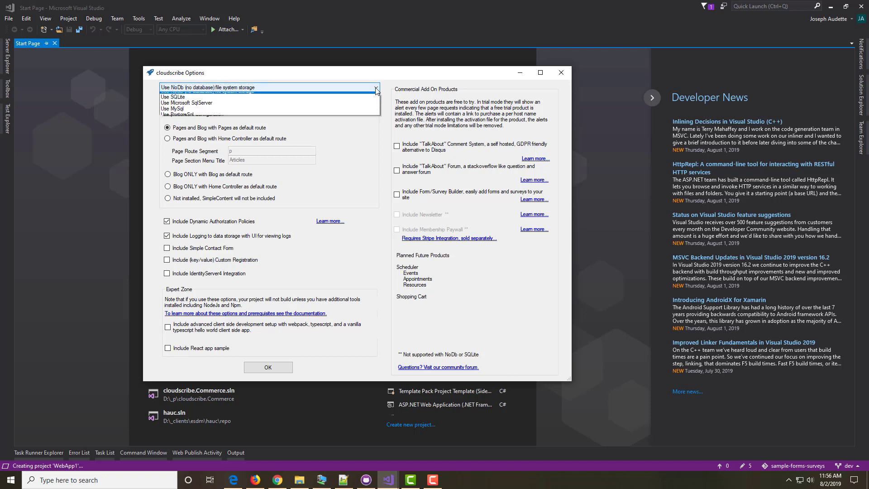
click(377, 90)
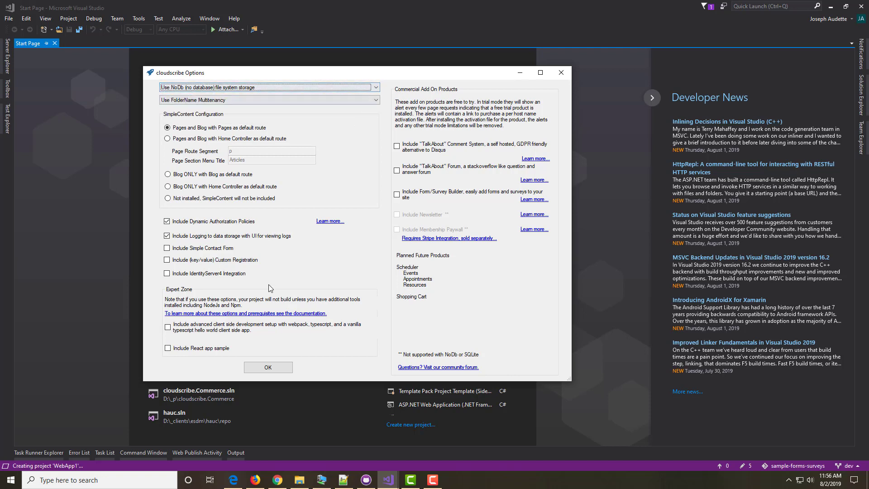
click(317, 87)
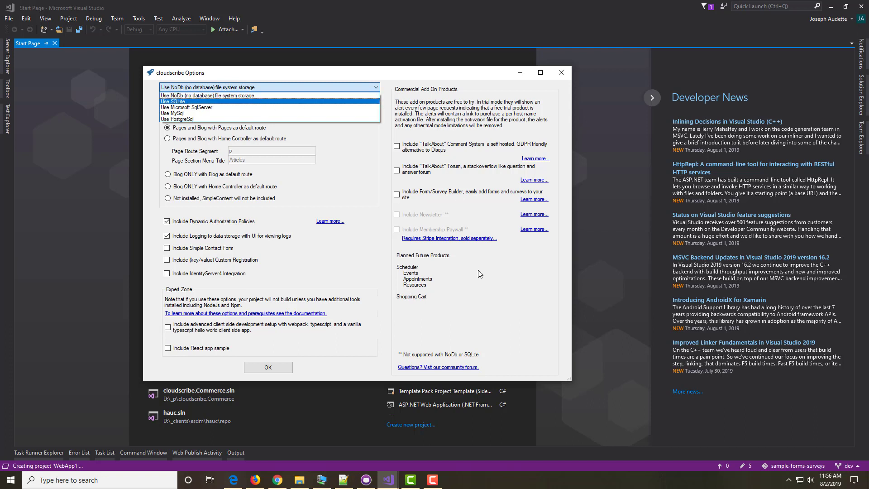
click(184, 109)
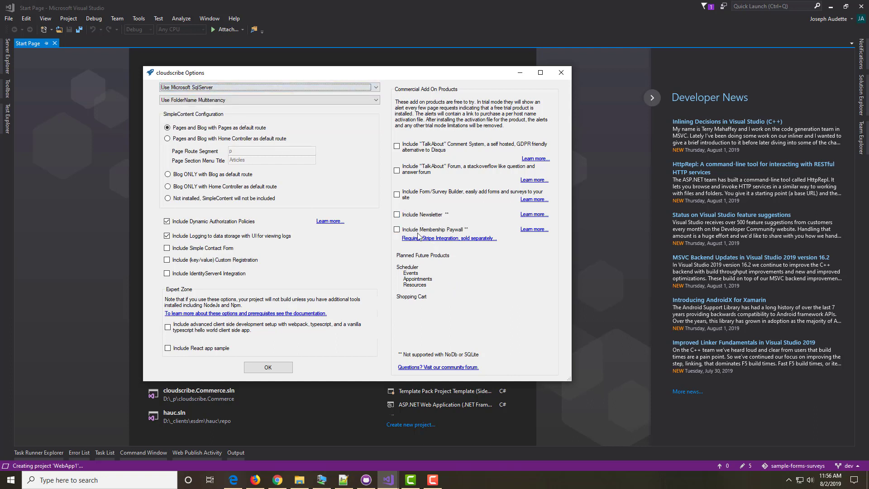
click(397, 195)
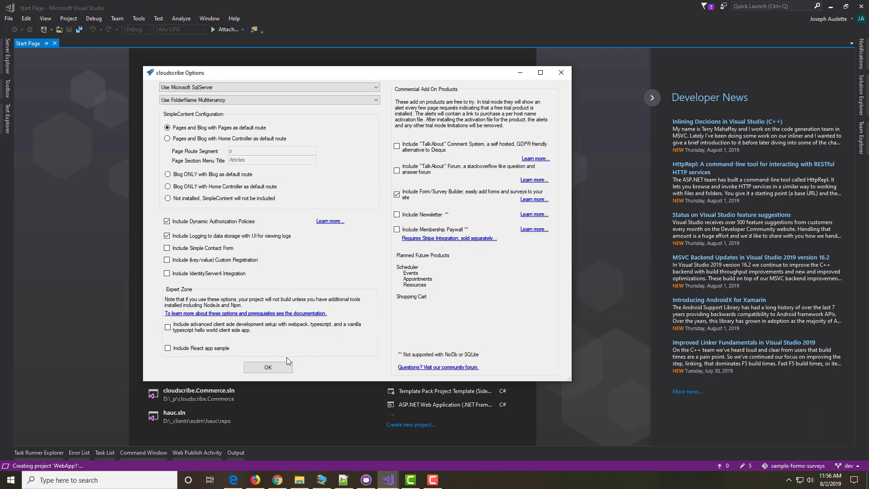
click(261, 366)
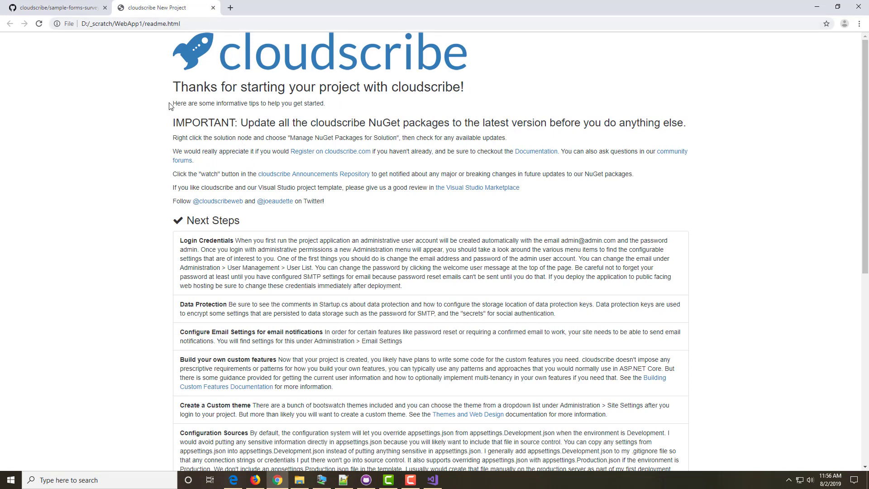
Step: Close the WebApp1 readme.html tab in Chrome and return to Visual Studio
click(214, 8)
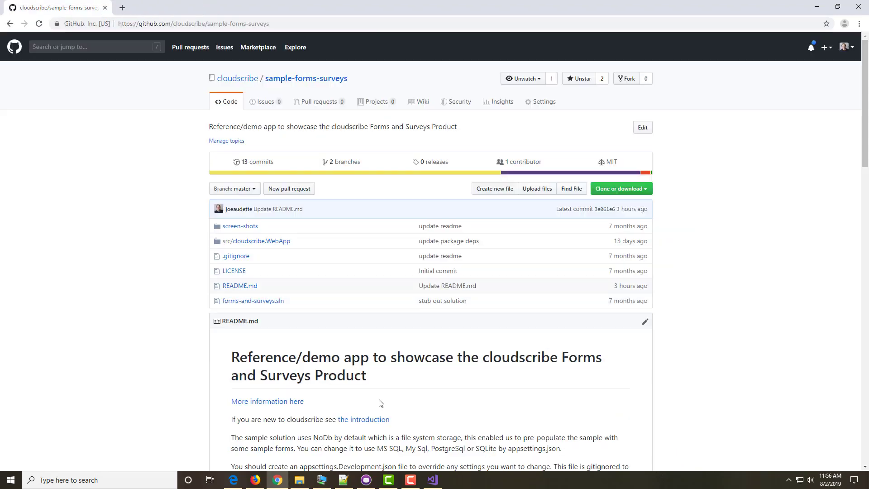
click(432, 480)
Step: Open Manage NuGet Packages for the WebApp1 project
click(861, 95)
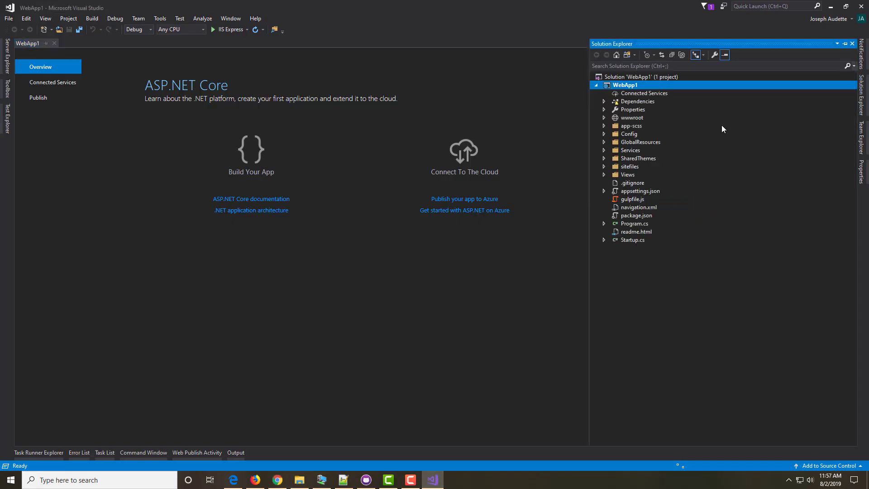
right_click(621, 86)
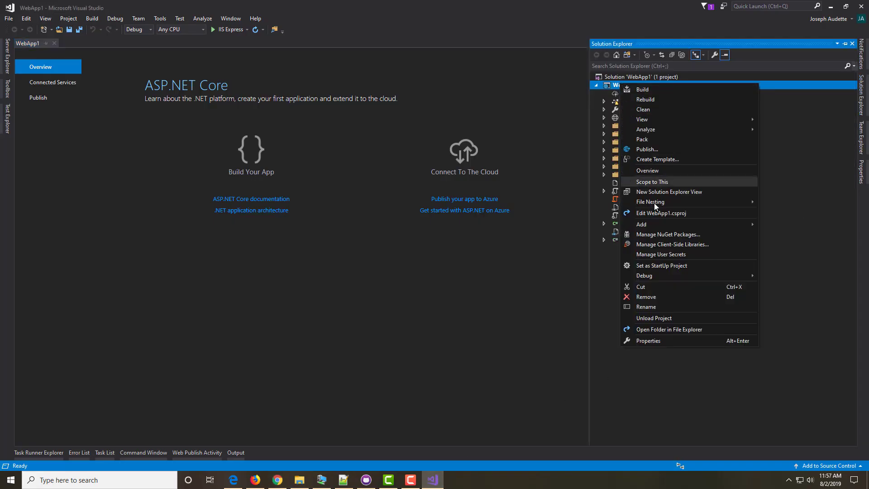
click(662, 234)
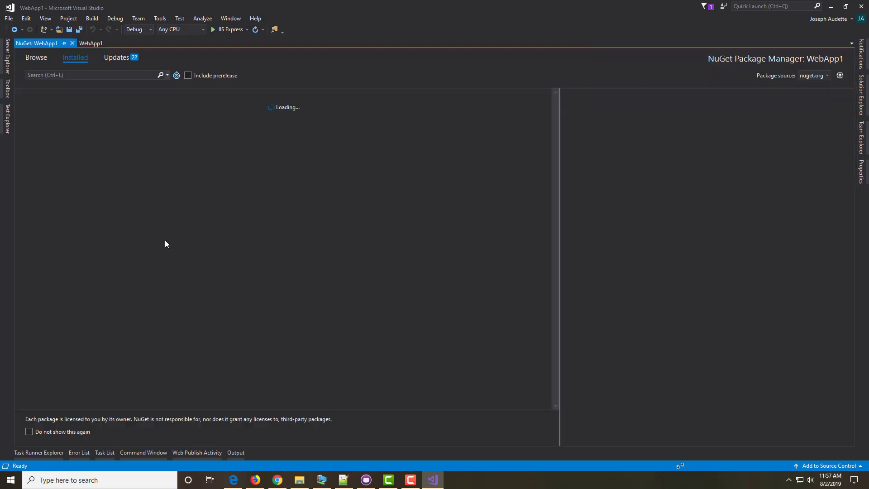
scroll(167, 181, down, 3)
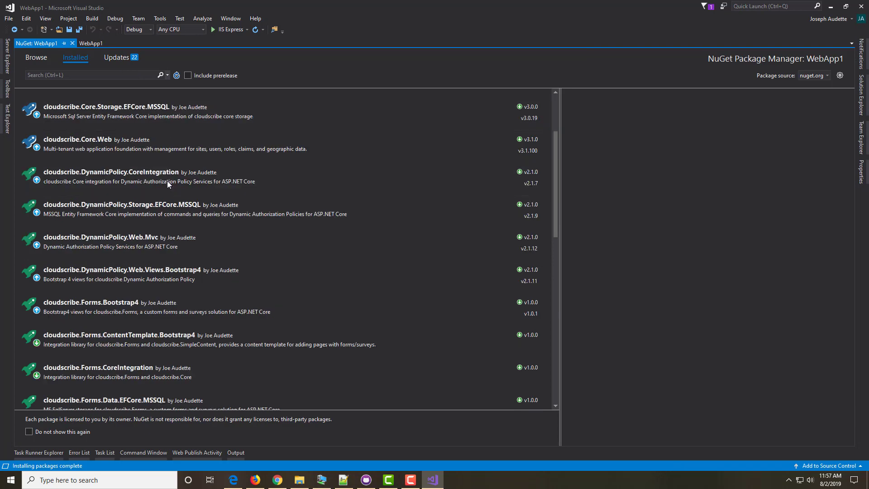
scroll(167, 180, down, 5)
scroll(175, 214, up, 5)
scroll(143, 92, up, 3)
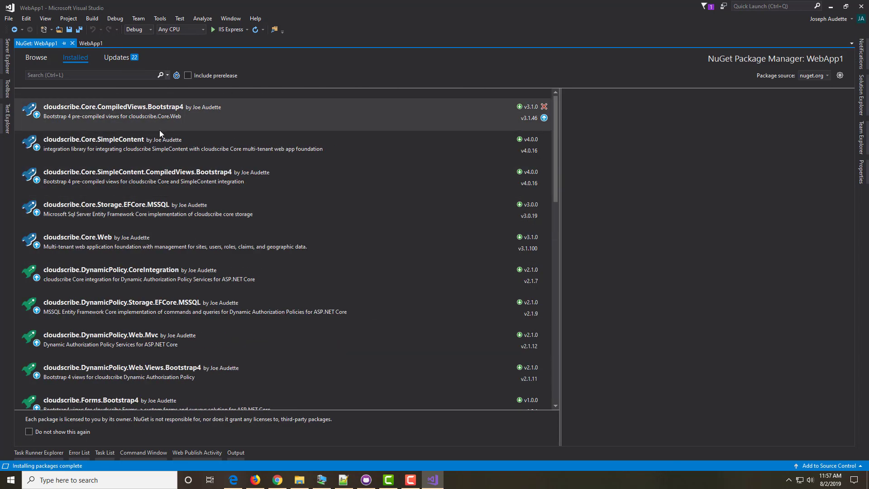
Step: Update all 22 outdated packages from the Updates list and close the NuGet tab
click(117, 58)
click(42, 99)
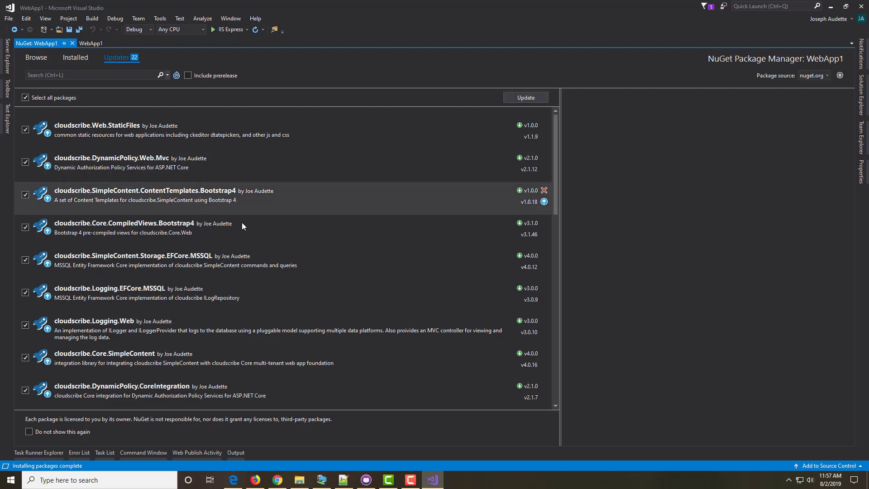
scroll(240, 220, down, 5)
scroll(242, 224, up, 5)
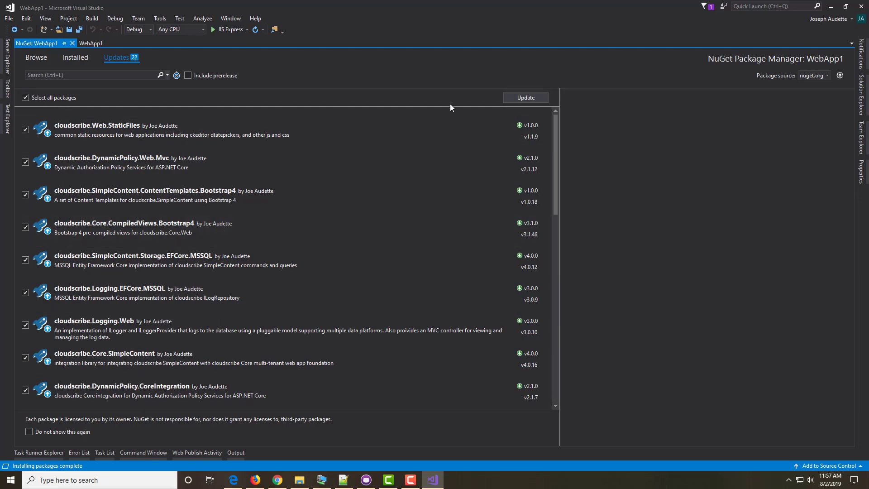
click(512, 99)
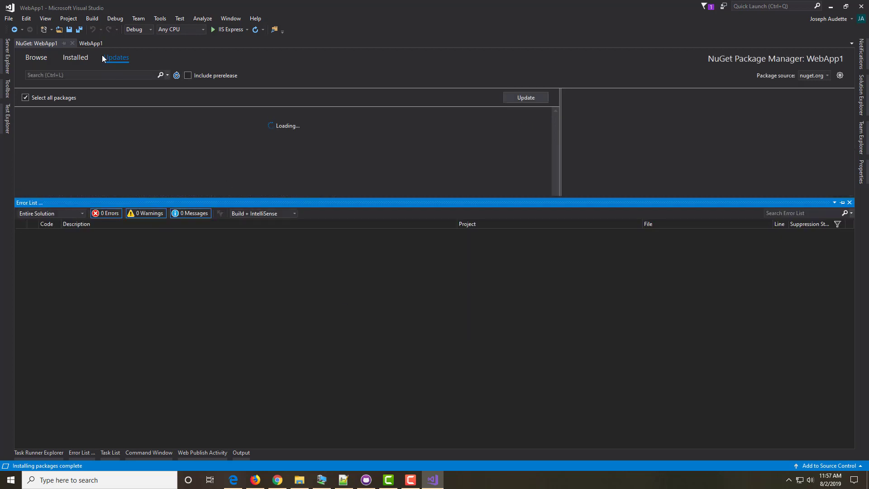
click(71, 43)
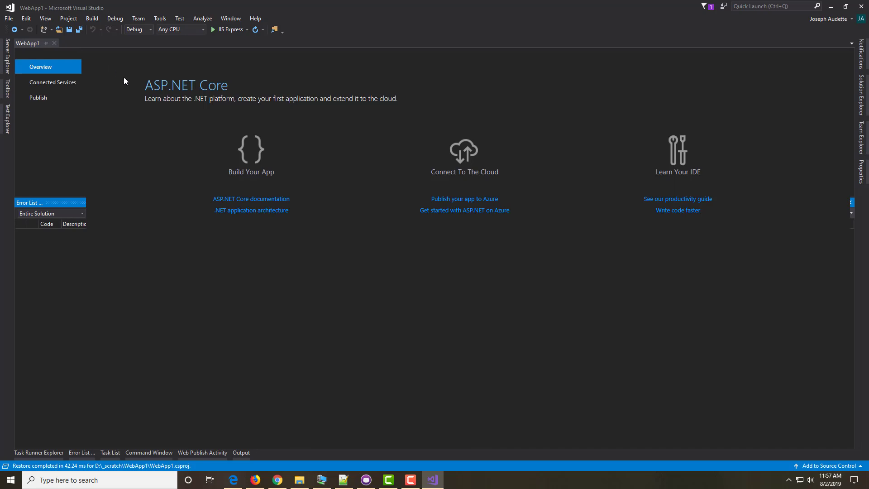
Step: View WebApp1 in Google Chrome, showing the Sample Site's 'No Pages Found' page
click(861, 96)
right_click(624, 86)
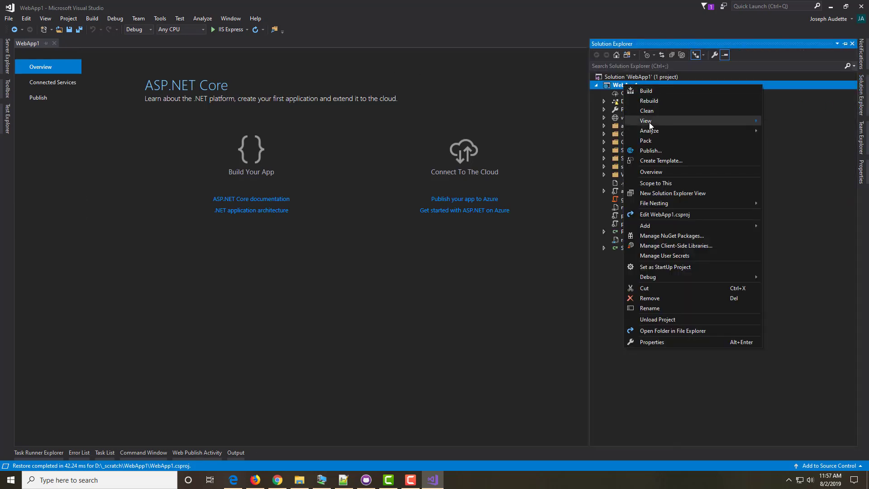
mouse_move(649, 121)
click(552, 122)
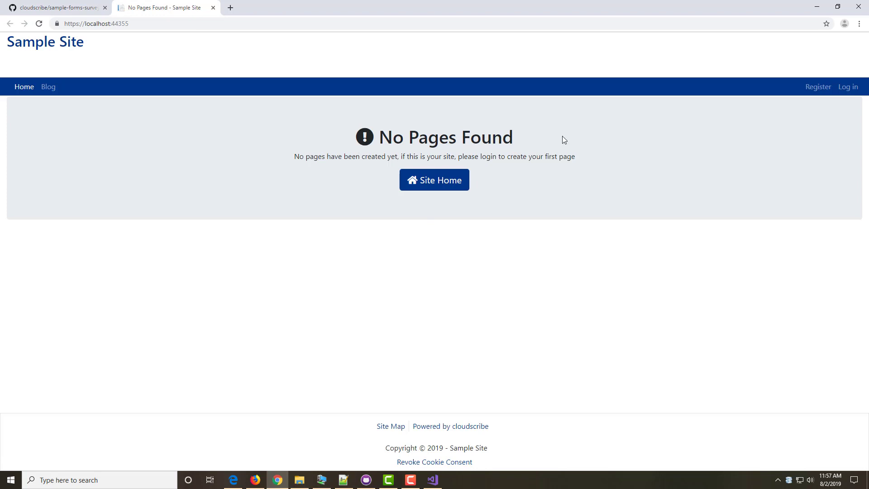
Step: Log in to the Sample Site with the administrator email and password
click(847, 87)
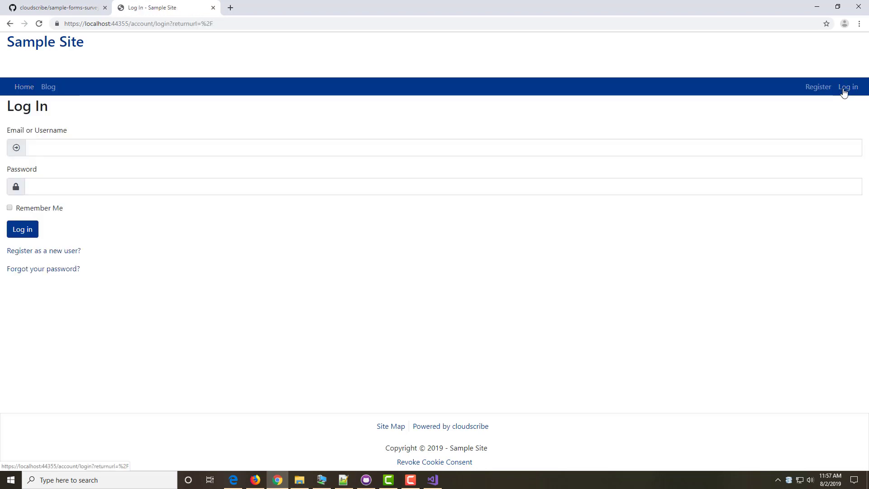
click(45, 151)
click(45, 169)
click(66, 193)
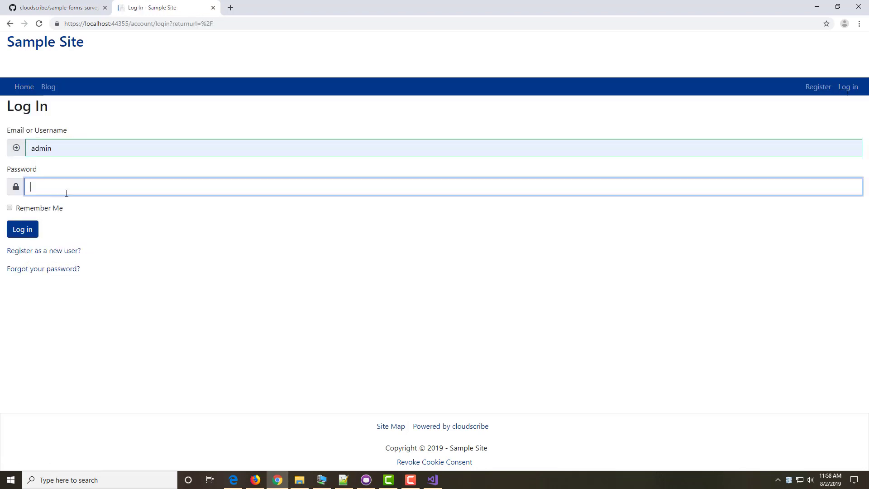
text(admin)
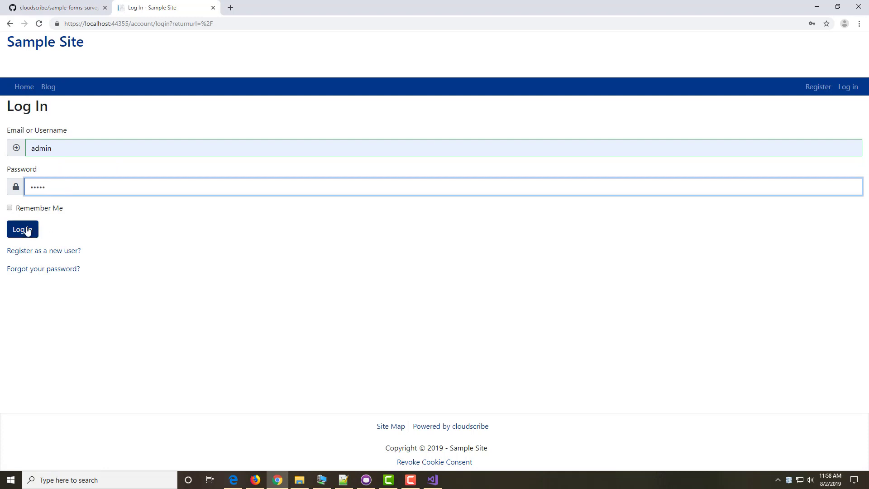
click(27, 229)
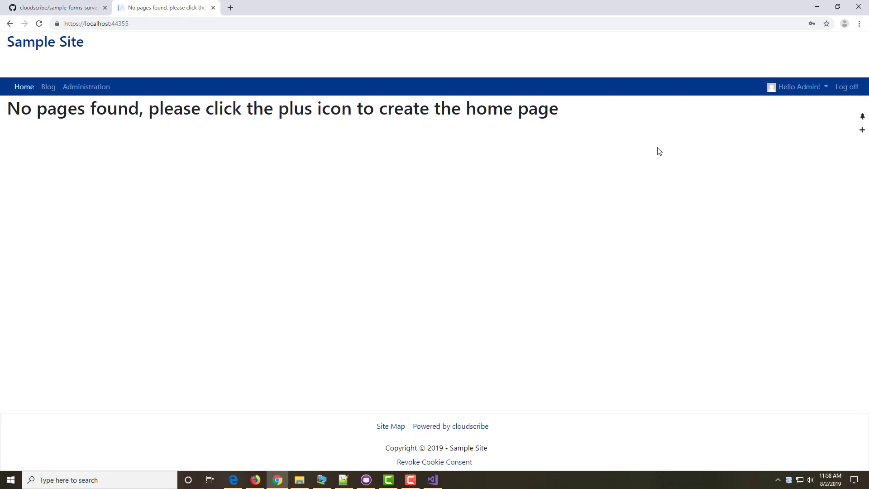
Step: Publish a new Home page with the Standard Content Editor, then open Administration
click(863, 130)
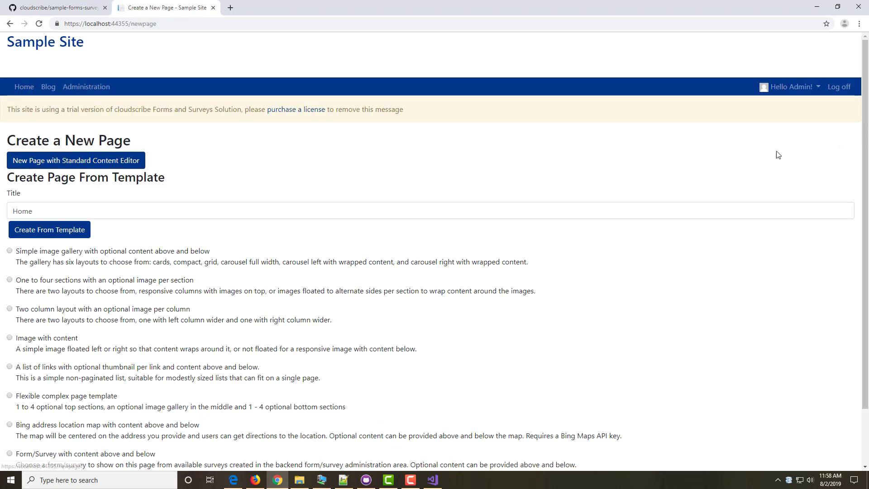
click(84, 161)
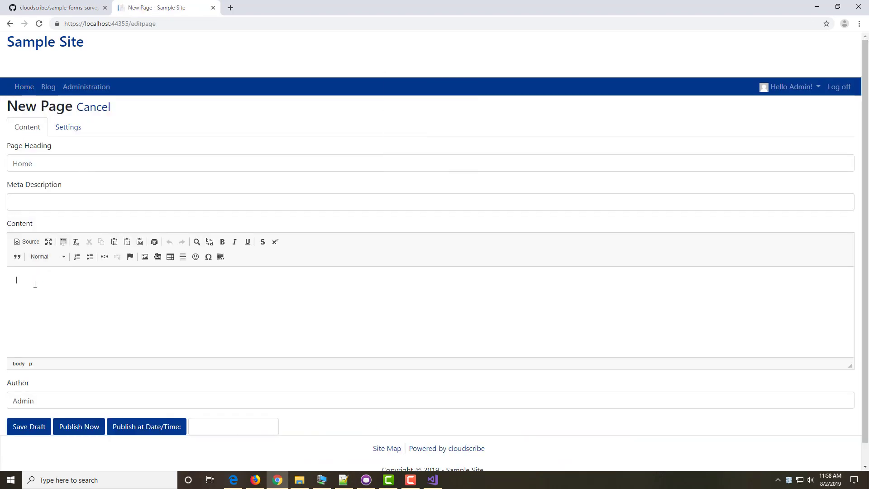
click(82, 428)
click(82, 91)
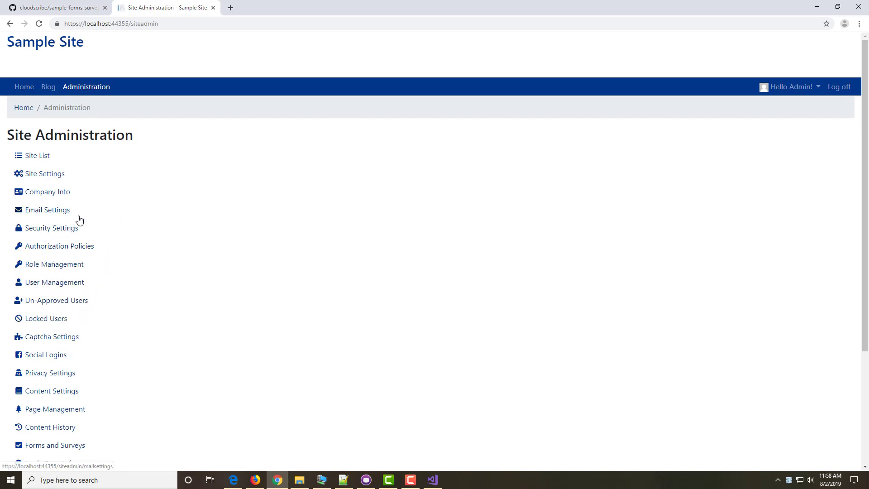
Step: Import the onsite-operations JSON file under Forms and Surveys, naming it 'Onsite Operations'
click(66, 447)
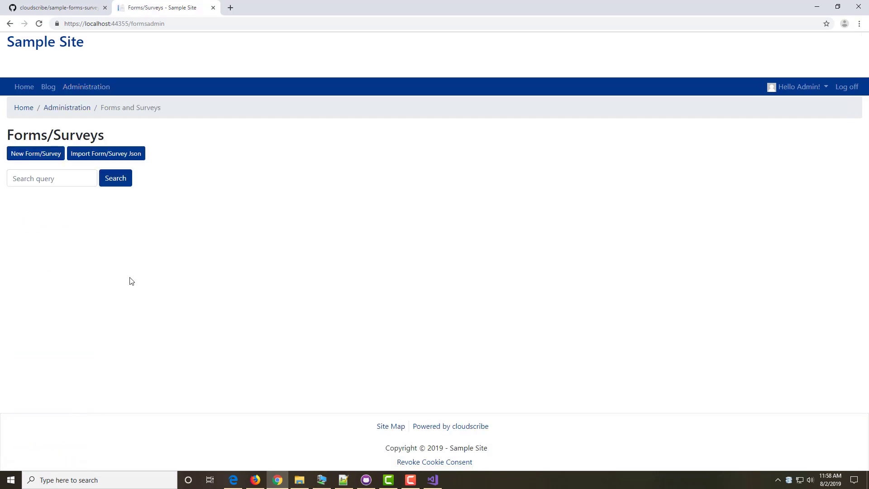
click(112, 157)
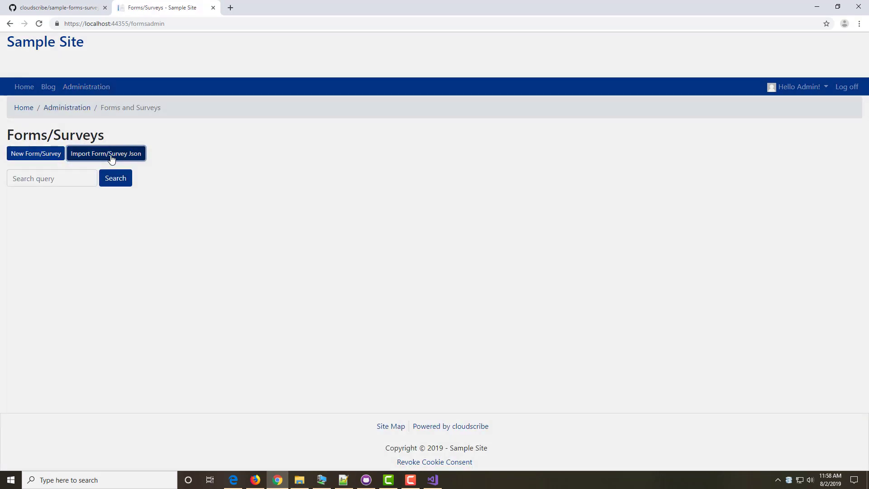
click(350, 145)
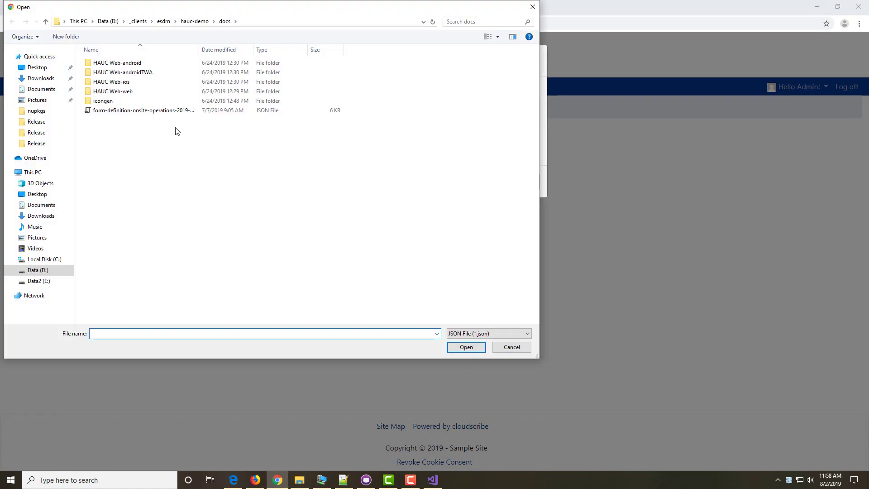
click(144, 113)
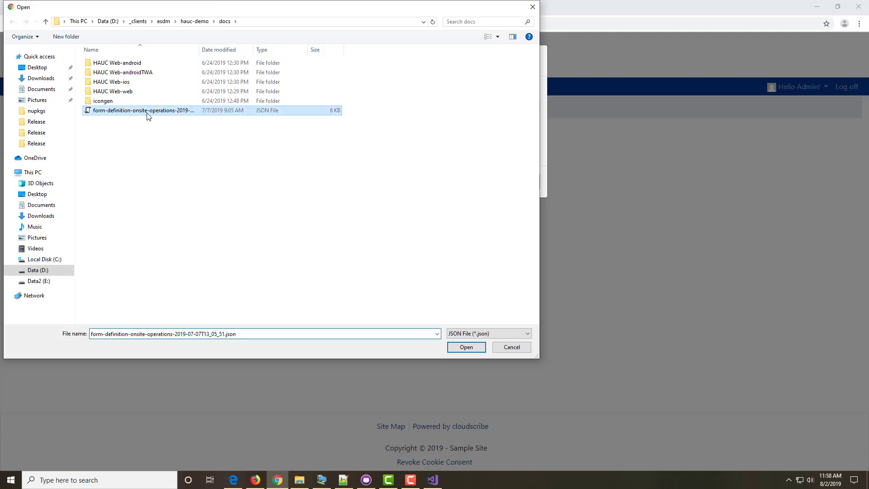
click(458, 349)
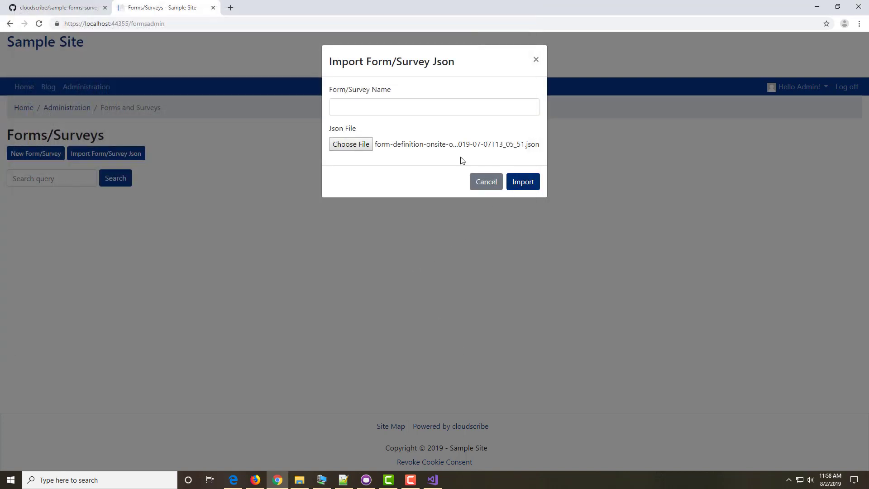
click(390, 108)
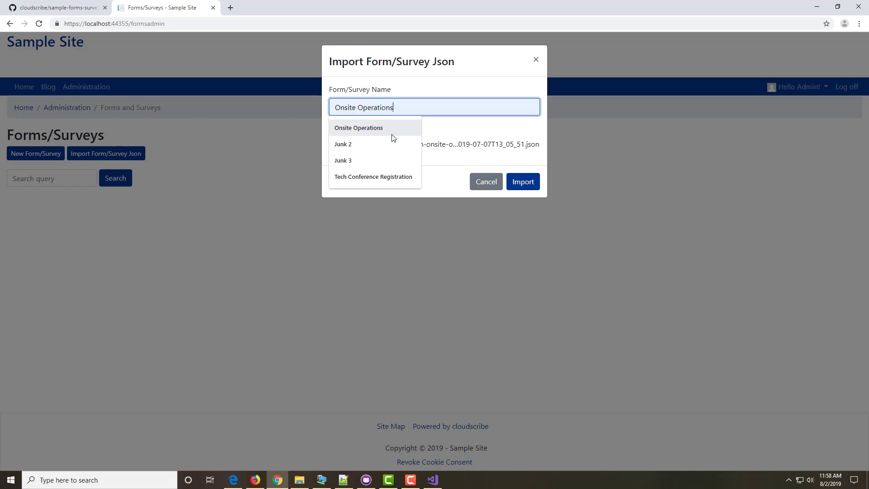
click(393, 128)
click(527, 185)
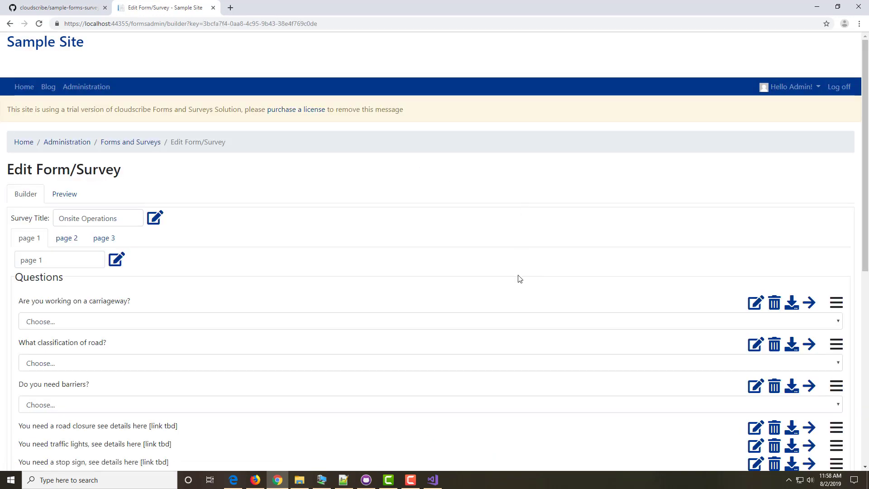
Step: Scroll through the Onsite Operations questions in the builder, then go to Home
scroll(441, 293, down, 4)
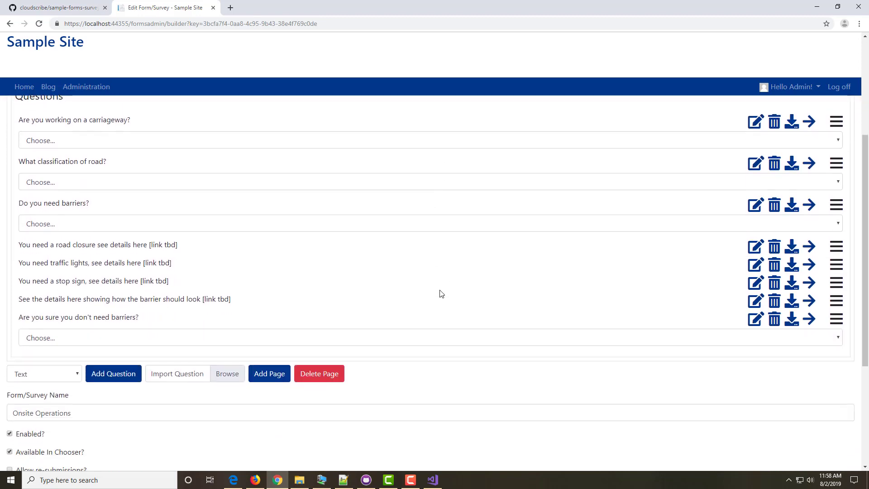
scroll(444, 298, up, 2)
scroll(443, 299, up, 3)
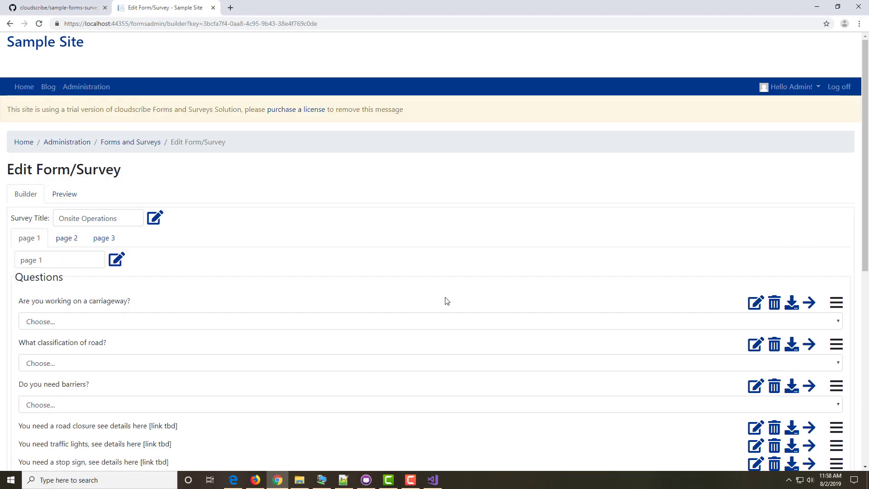
scroll(312, 340, down, 3)
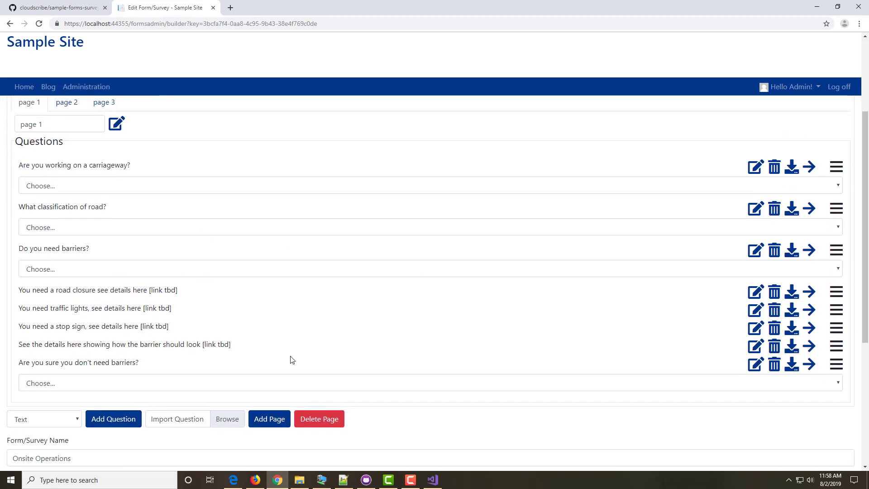
scroll(291, 359, up, 3)
scroll(289, 359, down, 4)
scroll(292, 354, up, 5)
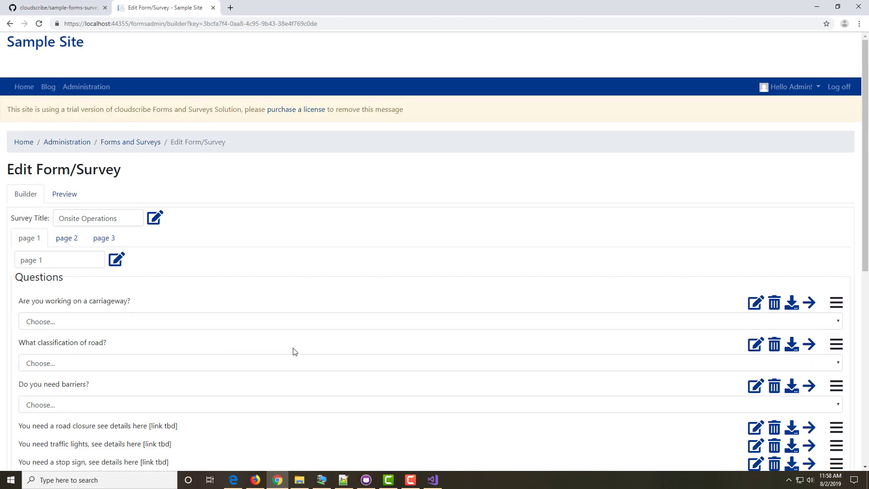
click(25, 86)
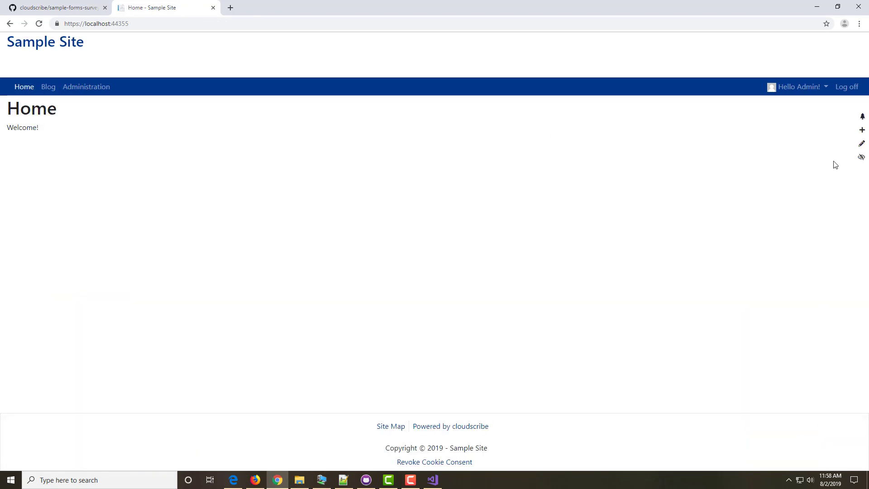
Step: Create a page titled 'Test Form' from the Form/Survey template
click(862, 130)
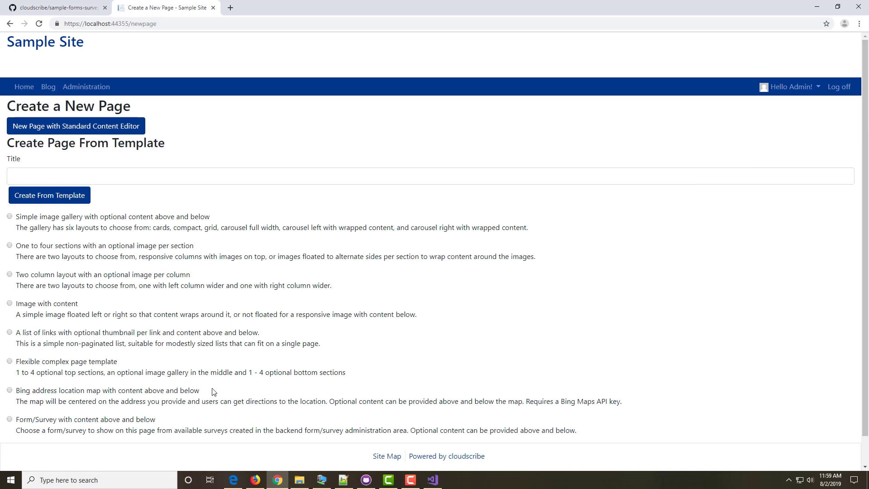
click(20, 421)
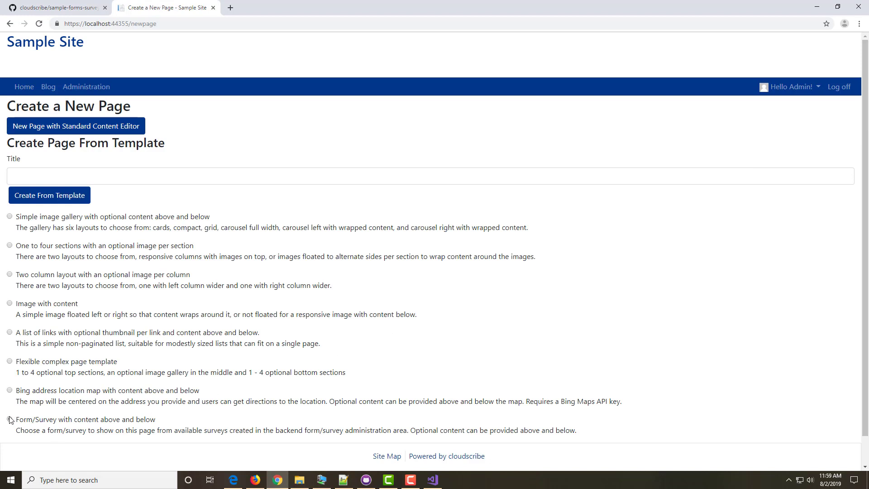
click(61, 177)
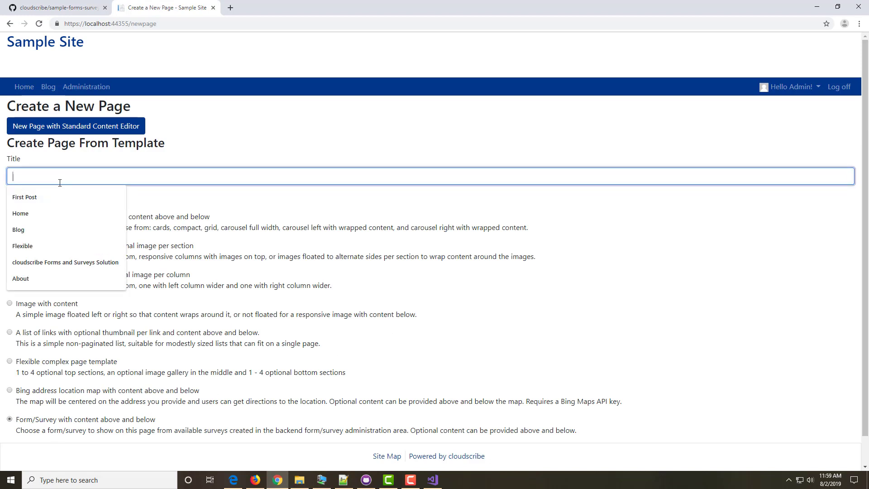
text(Test Fo)
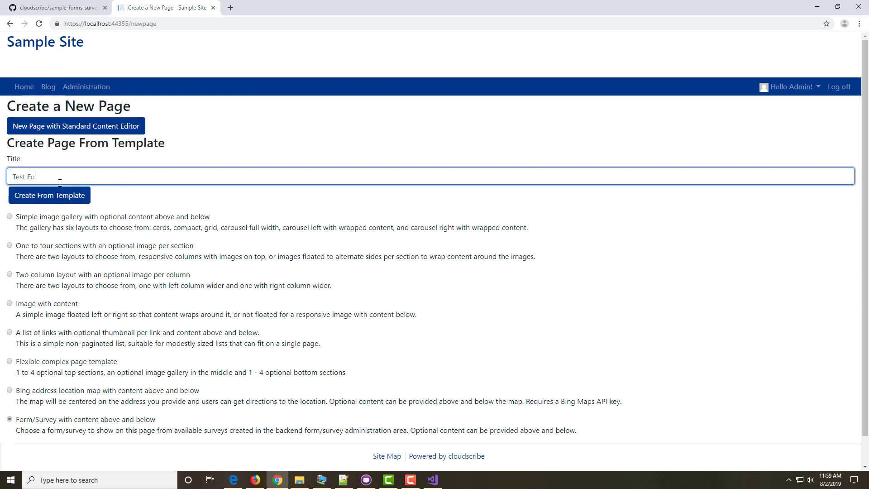
text(rm)
click(53, 196)
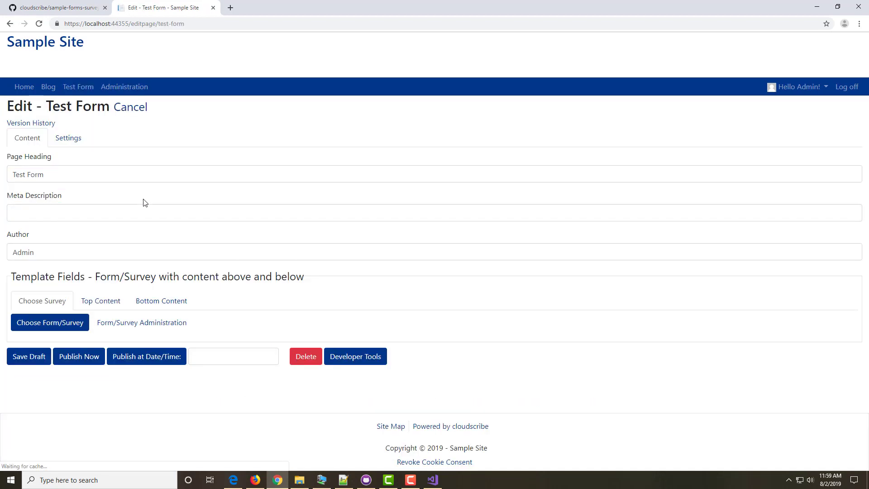
Step: Embed the Onsite Operations survey, publish the Test Form page, and log off
click(79, 326)
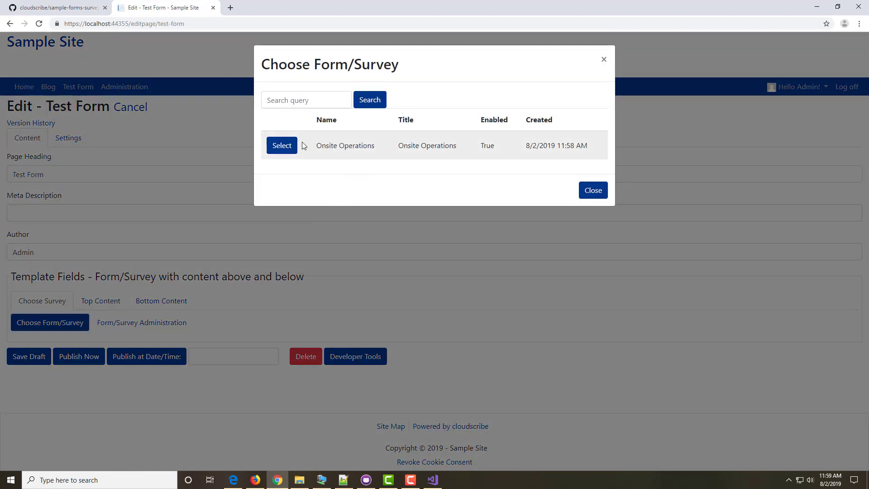
click(282, 145)
click(79, 406)
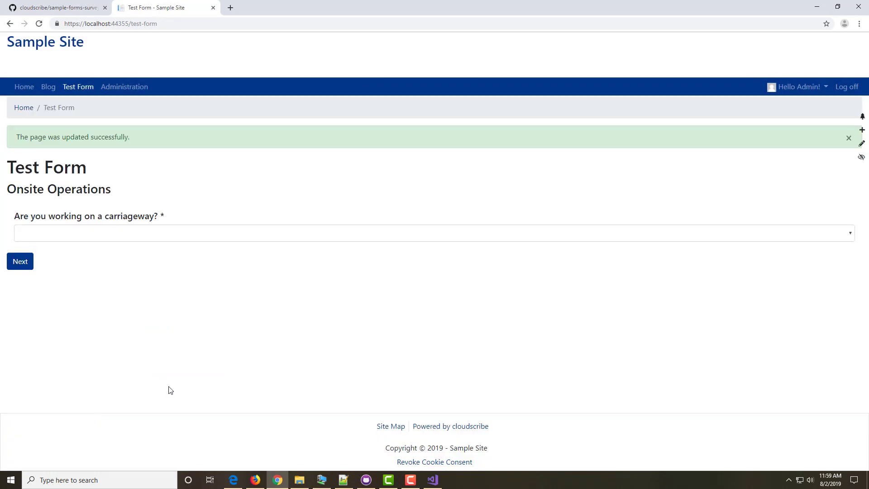
click(845, 88)
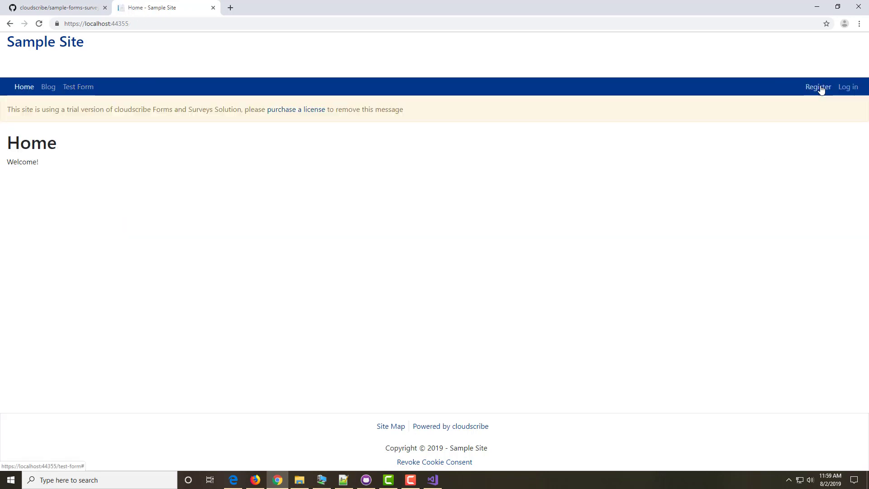
Step: Close the 'Home - Sample Site' tab to return to the GitHub repository
click(213, 8)
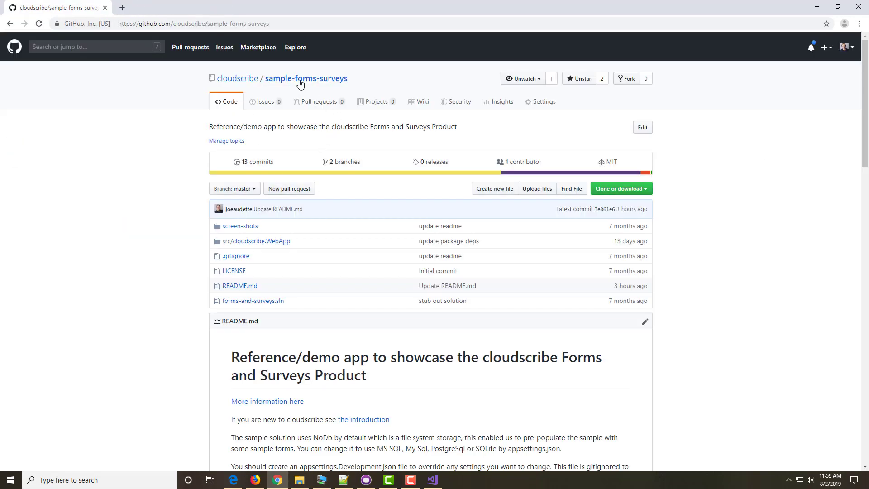